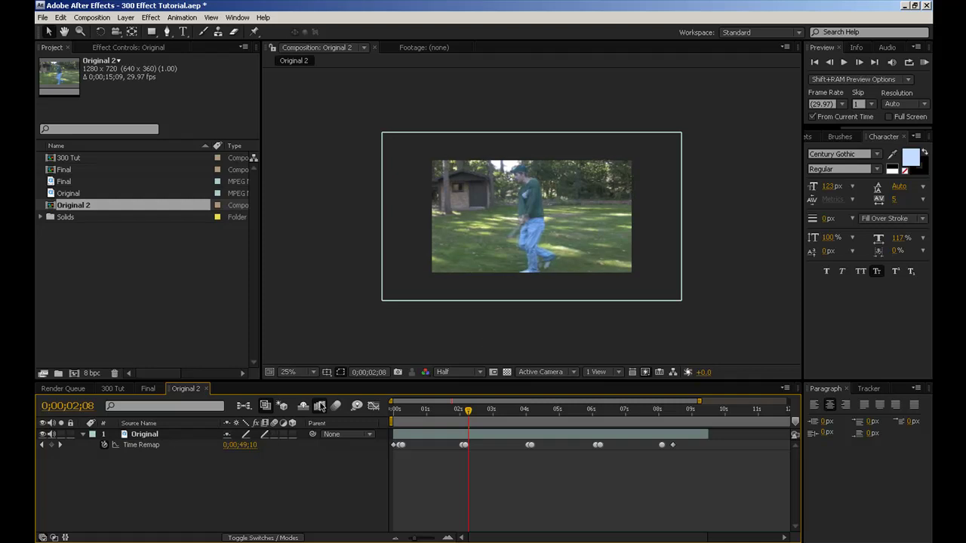
# Step: Return to the start of the timeline and scale the Original footage layer to fit the composition
pyautogui.click(426, 411)
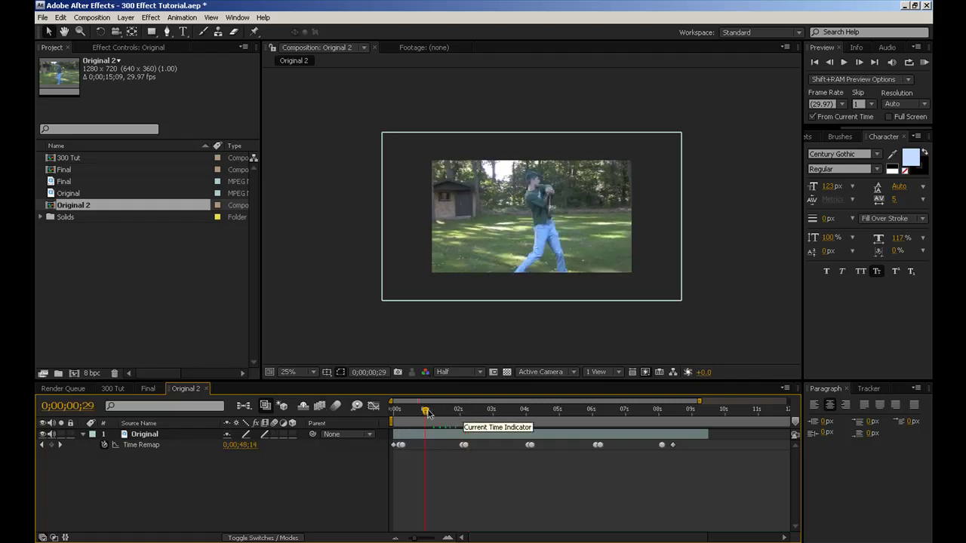
pyautogui.moveTo(427, 411); pyautogui.dragTo(323, 443)
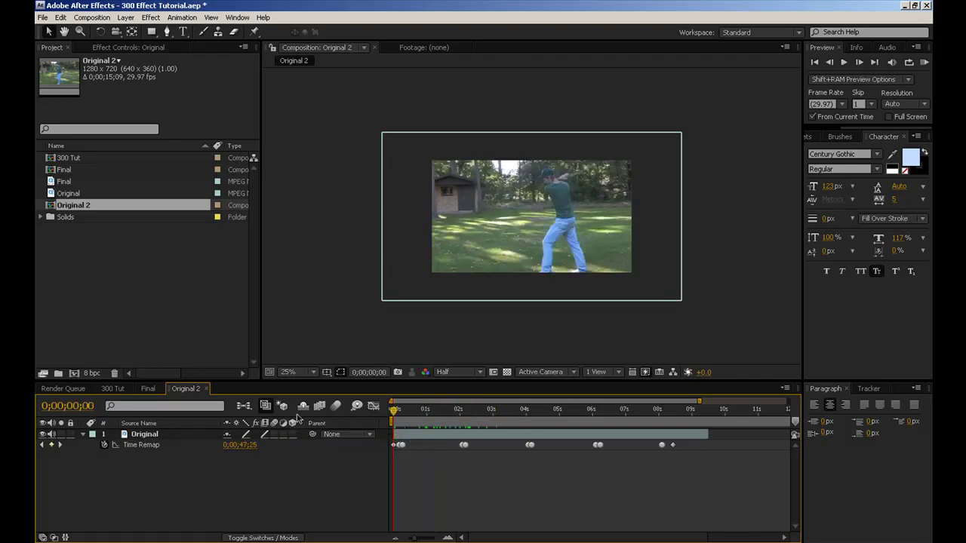
pyautogui.click(676, 289)
pyautogui.moveTo(682, 300); pyautogui.dragTo(638, 279)
pyautogui.rightClick(636, 277)
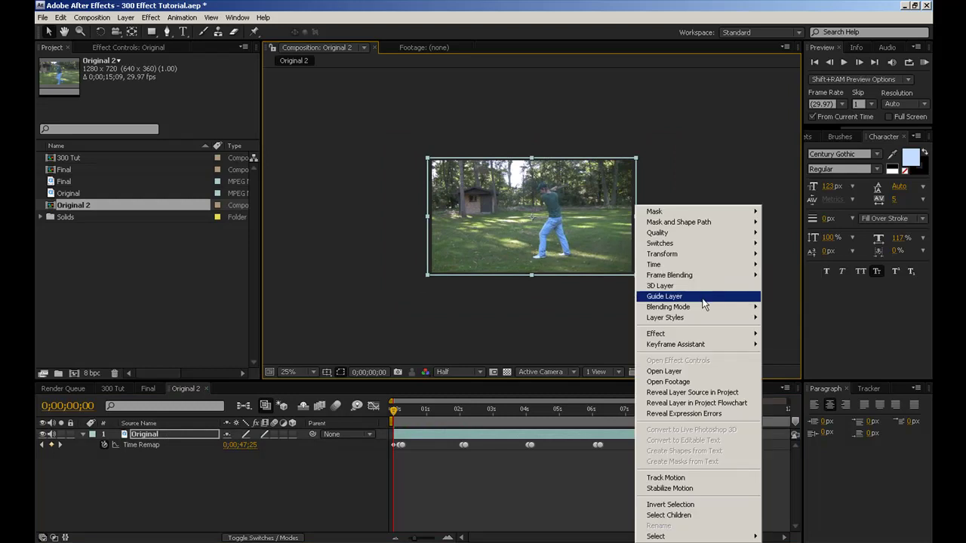
pyautogui.moveTo(707, 258)
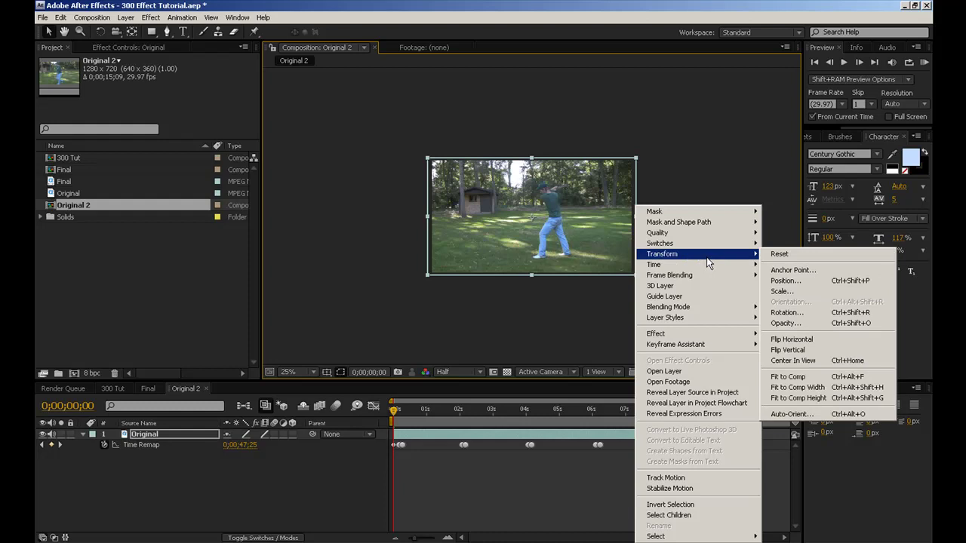
pyautogui.click(795, 377)
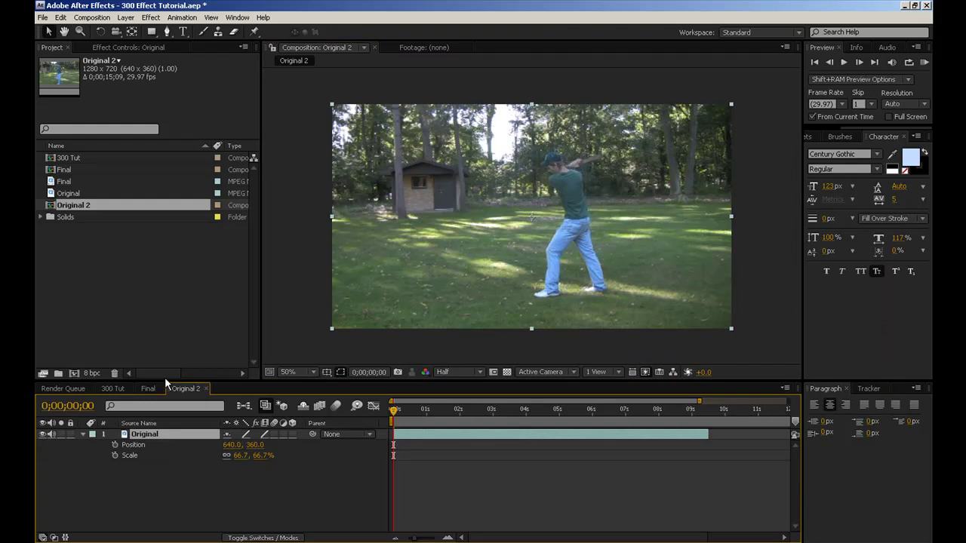
# Step: Keyframe the Original layer's Position and Scale at the start of the timeline and paste the same keyframes at 0;00;02;01
pyautogui.moveTo(393, 409); pyautogui.dragTo(516, 413)
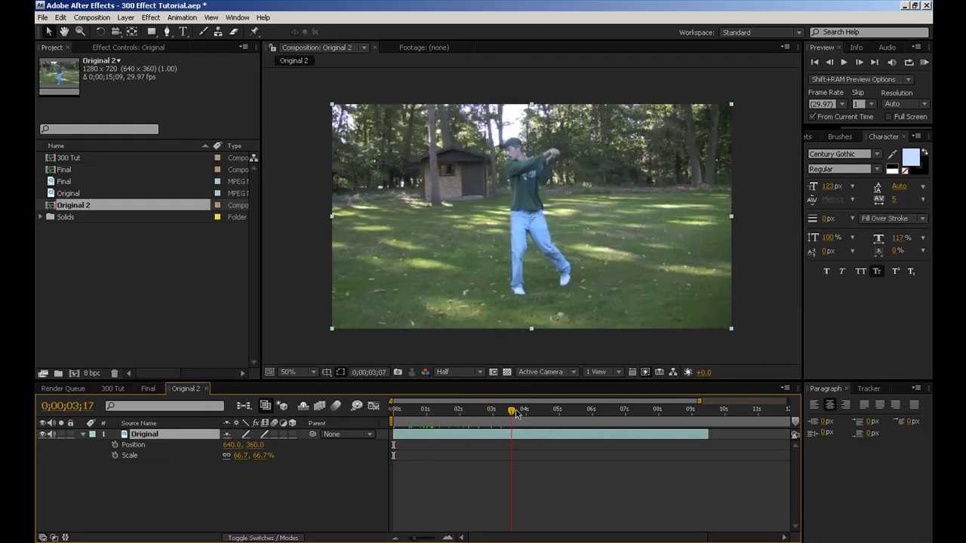
pyautogui.press('Home')
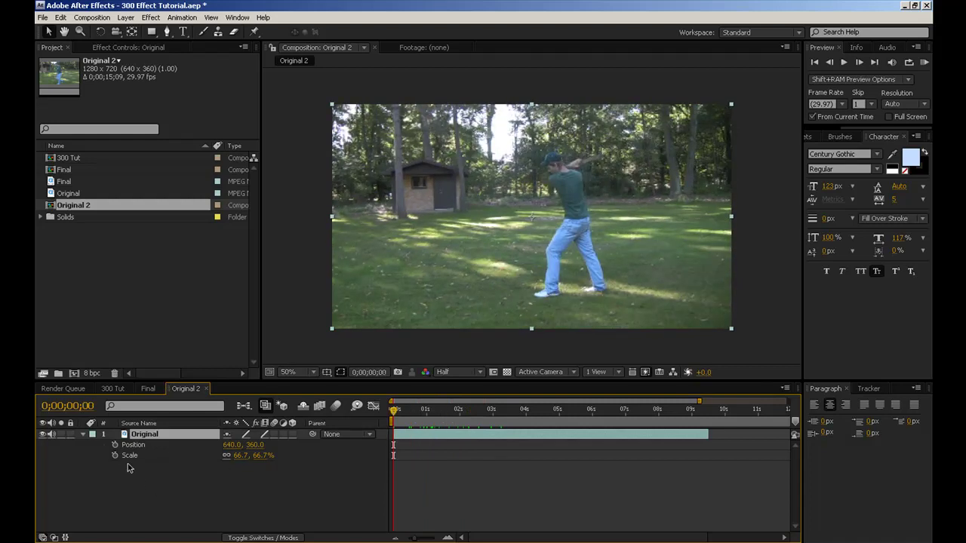
pyautogui.moveTo(115, 445); pyautogui.dragTo(115, 471)
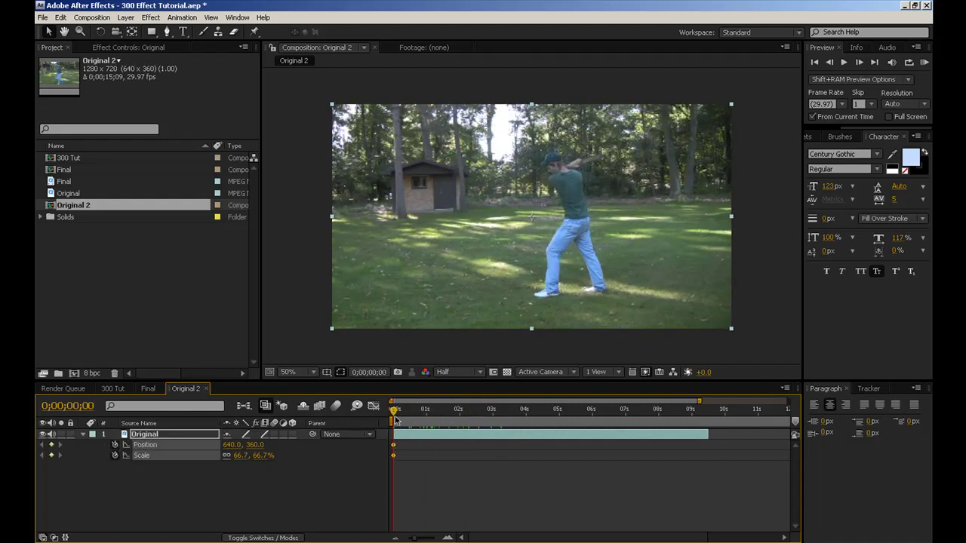
pyautogui.moveTo(394, 412); pyautogui.dragTo(459, 412)
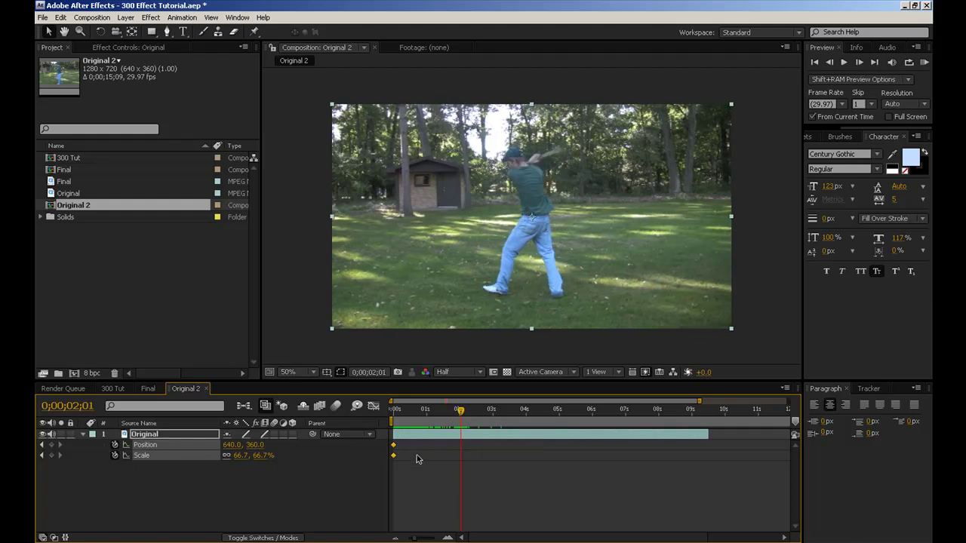
pyautogui.hotkey('ctrl', 'v')
# Step: Set the Original layer's Scale to 100% at 0;00;02;02
pyautogui.moveTo(460, 415)
pyautogui.mouseDown()
pyautogui.moveTo(449, 415)
pyautogui.moveTo(462, 420)
pyautogui.mouseUp()
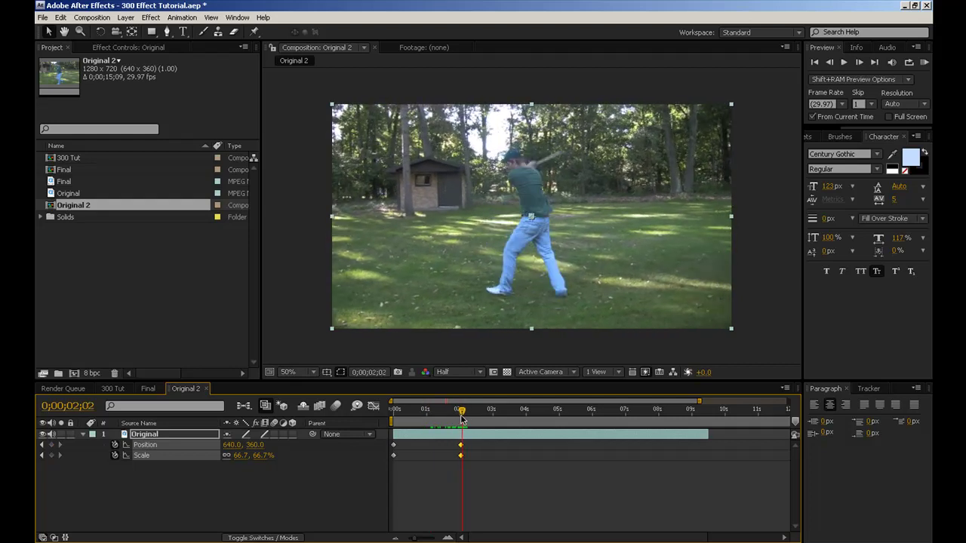
pyautogui.moveTo(261, 461)
pyautogui.mouseDown()
pyautogui.moveTo(278, 454)
pyautogui.moveTo(235, 450)
pyautogui.moveTo(262, 455)
pyautogui.mouseUp()
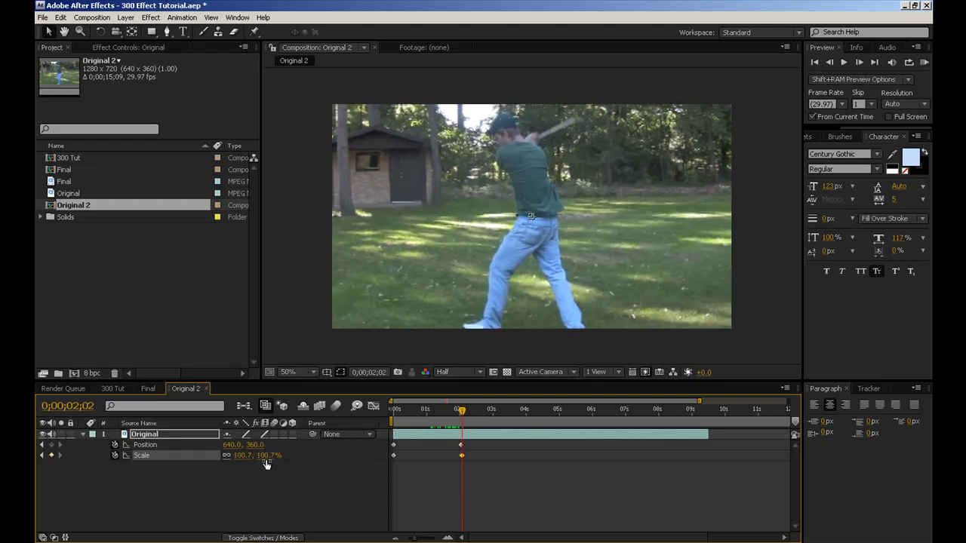
pyautogui.click(265, 455)
pyautogui.write('100')
pyautogui.press('Return')
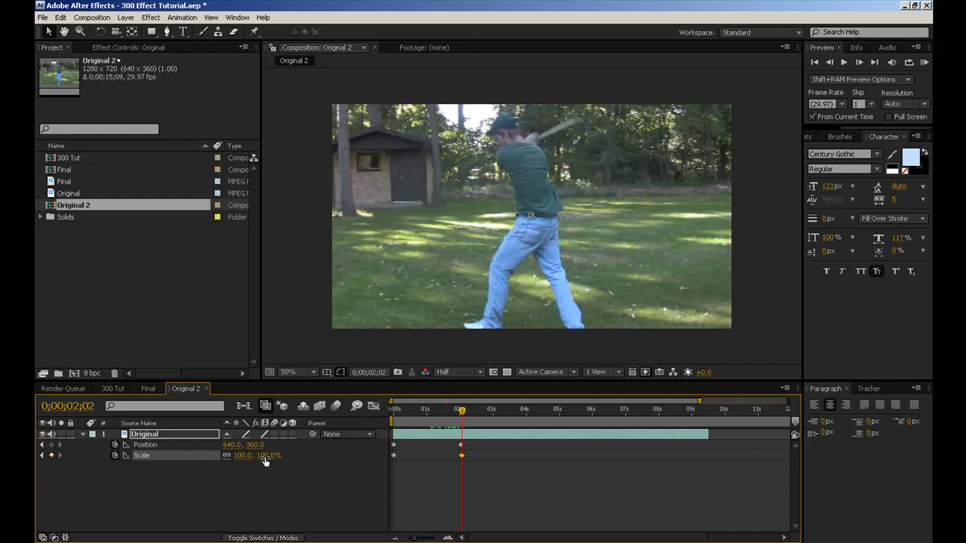
# Step: Shift the Position and Scale keyframes at 0;00;02;01 a few frames earlier, leaving the 100% Scale keyframe in place
pyautogui.moveTo(462, 413); pyautogui.dragTo(462, 412)
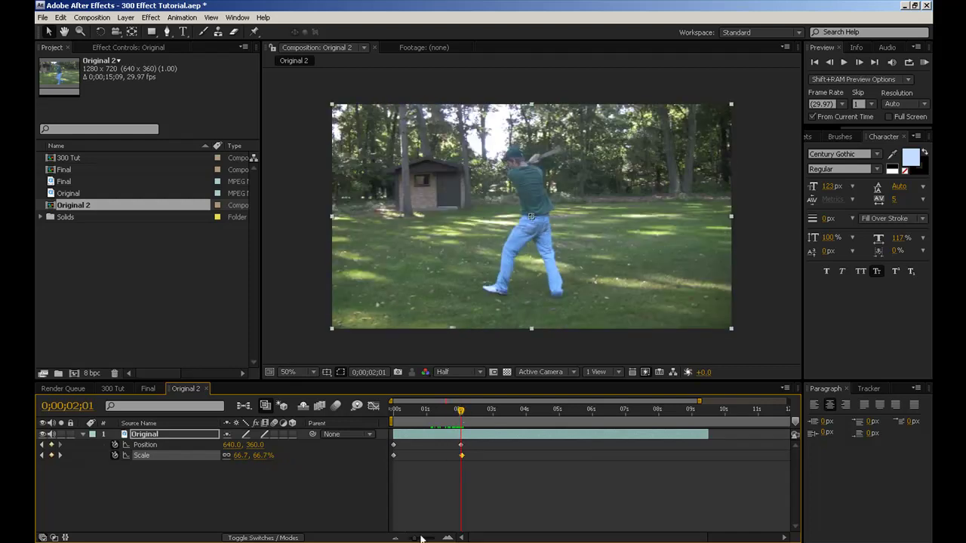
pyautogui.moveTo(421, 538); pyautogui.dragTo(429, 538)
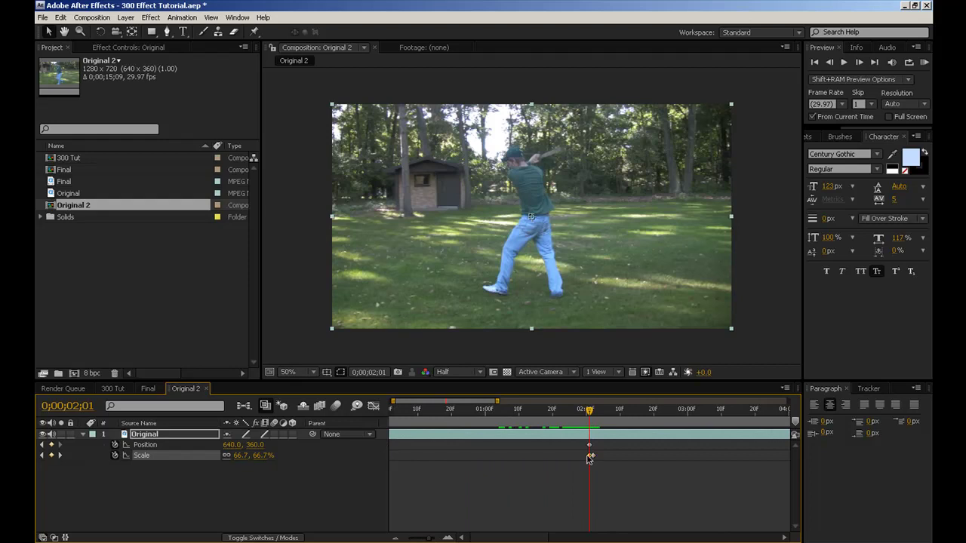
pyautogui.moveTo(589, 457); pyautogui.dragTo(575, 456)
pyautogui.moveTo(585, 414); pyautogui.dragTo(576, 446)
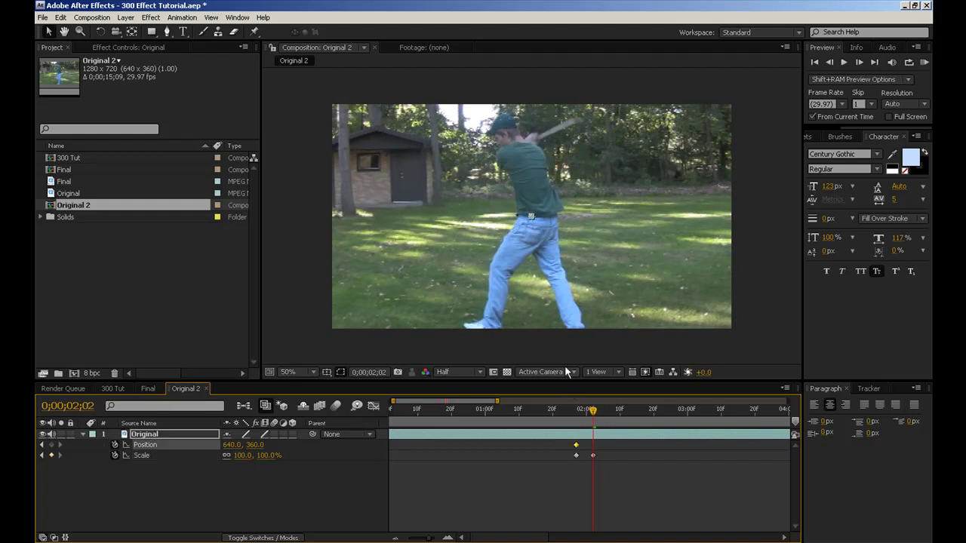
# Step: Move the layer to position 666, 480 at 0;00;02;02 and nudge the zoom's starting Position and Scale keyframes slightly closer to it
pyautogui.moveTo(526, 188); pyautogui.dragTo(560, 288)
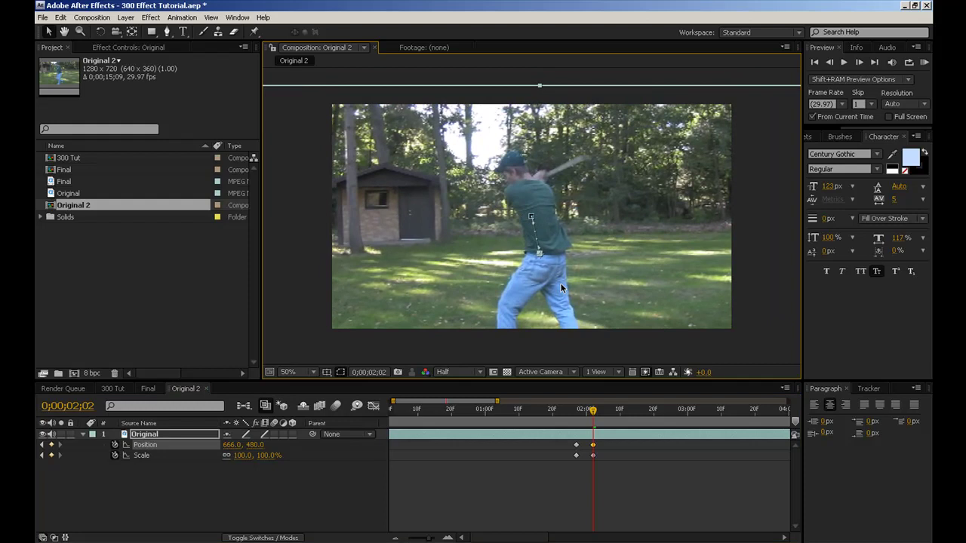
pyautogui.moveTo(593, 414); pyautogui.dragTo(583, 456)
pyautogui.click(575, 444)
pyautogui.keyDown('shift'); pyautogui.click(576, 455); pyautogui.keyUp('shift')
pyautogui.moveTo(573, 414); pyautogui.dragTo(623, 413)
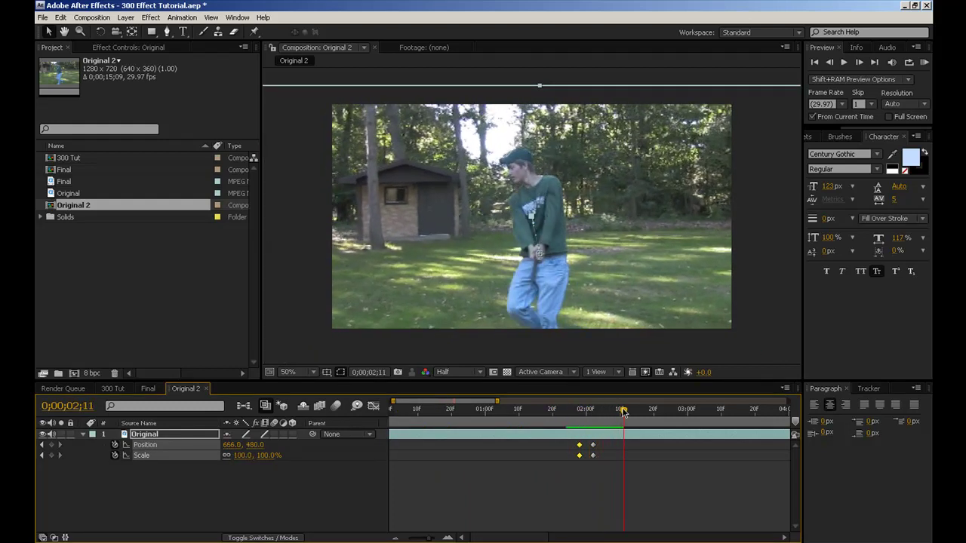
# Step: Enable motion blur for the composition and the Original layer, and check the blur through the zoom
pyautogui.click(337, 407)
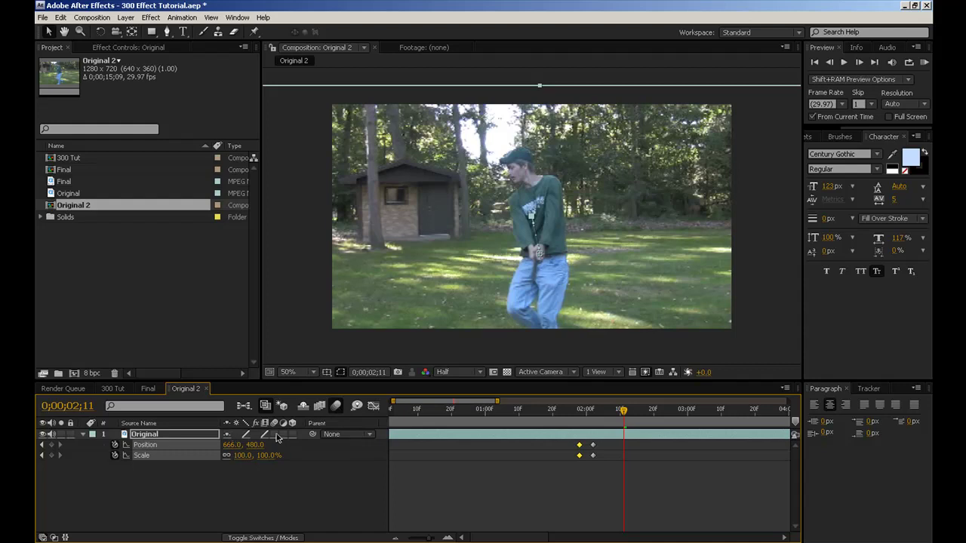
pyautogui.moveTo(584, 411)
pyautogui.mouseDown()
pyautogui.moveTo(609, 411)
pyautogui.moveTo(582, 413)
pyautogui.mouseUp()
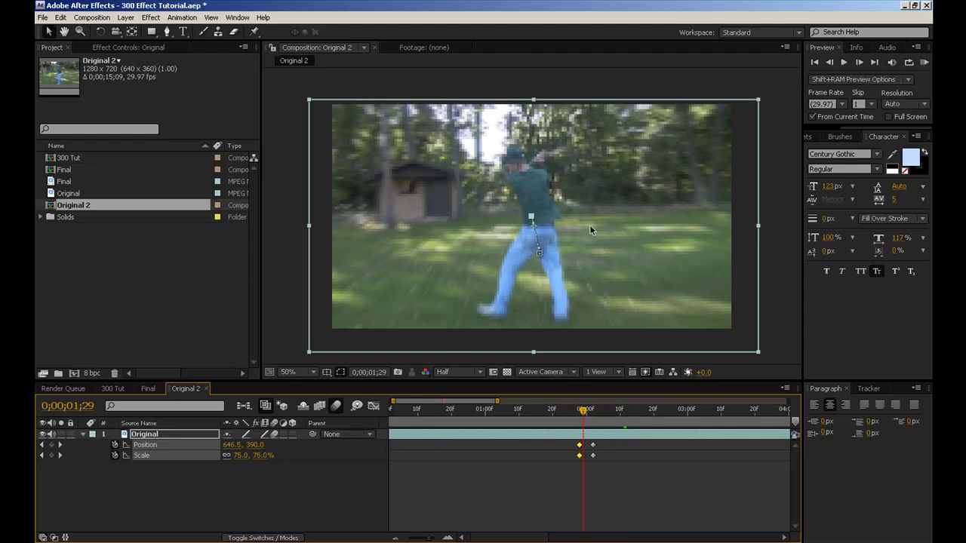
pyautogui.moveTo(575, 414); pyautogui.dragTo(658, 419)
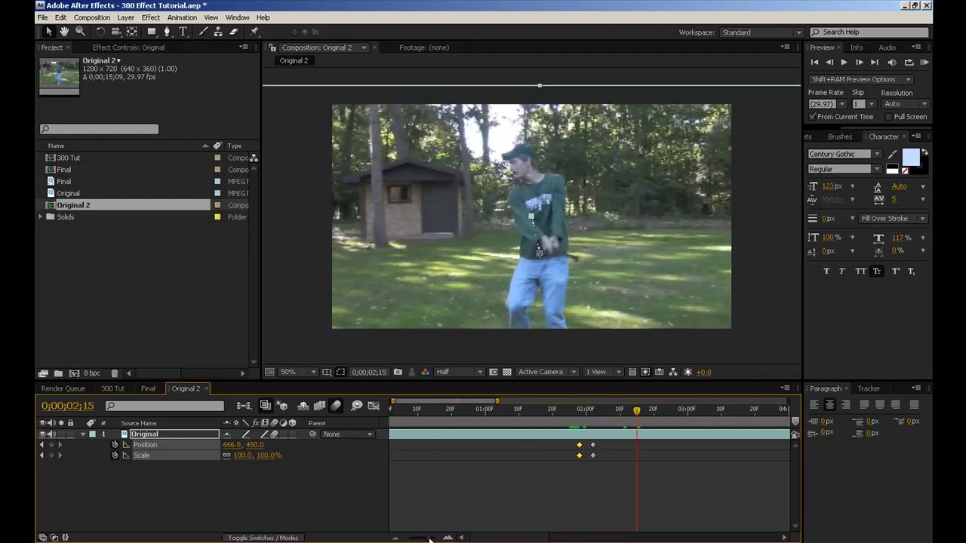
# Step: Copy the 100% Position and Scale keyframes to 0;00;04;03 and the 66.7% ones to a few frames after it
pyautogui.moveTo(428, 540); pyautogui.dragTo(427, 539)
pyautogui.moveTo(538, 418); pyautogui.dragTo(697, 416)
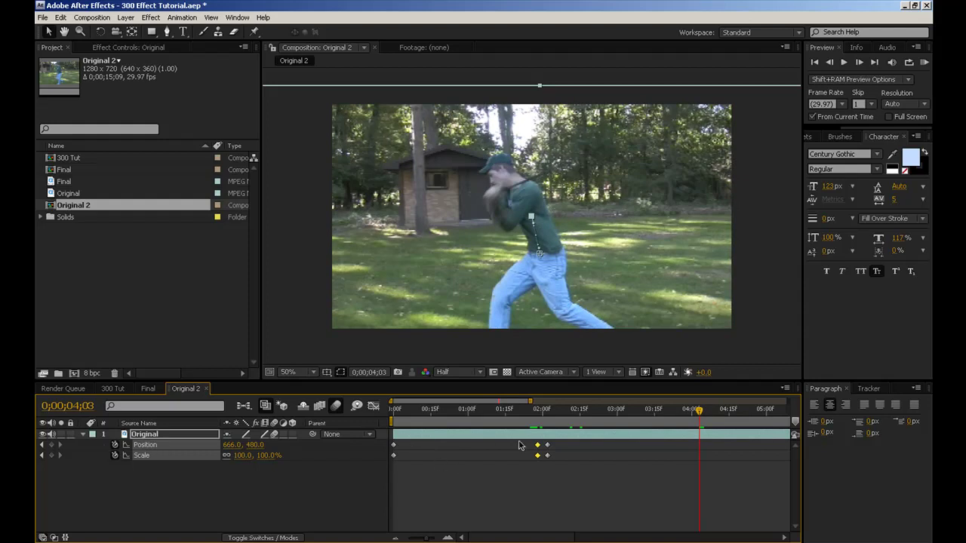
pyautogui.click(528, 474)
pyautogui.moveTo(549, 447); pyautogui.dragTo(544, 443)
pyautogui.hotkey('ctrl', 'v')
pyautogui.moveTo(534, 476); pyautogui.dragTo(540, 443)
pyautogui.moveTo(697, 413); pyautogui.dragTo(736, 421)
pyautogui.hotkey('ctrl', 'v')
# Step: Review the zoom-in and zoom-out animation along the timeline and return to the first frame
pyautogui.moveTo(426, 539); pyautogui.dragTo(417, 538)
pyautogui.moveTo(496, 426); pyautogui.dragTo(538, 425)
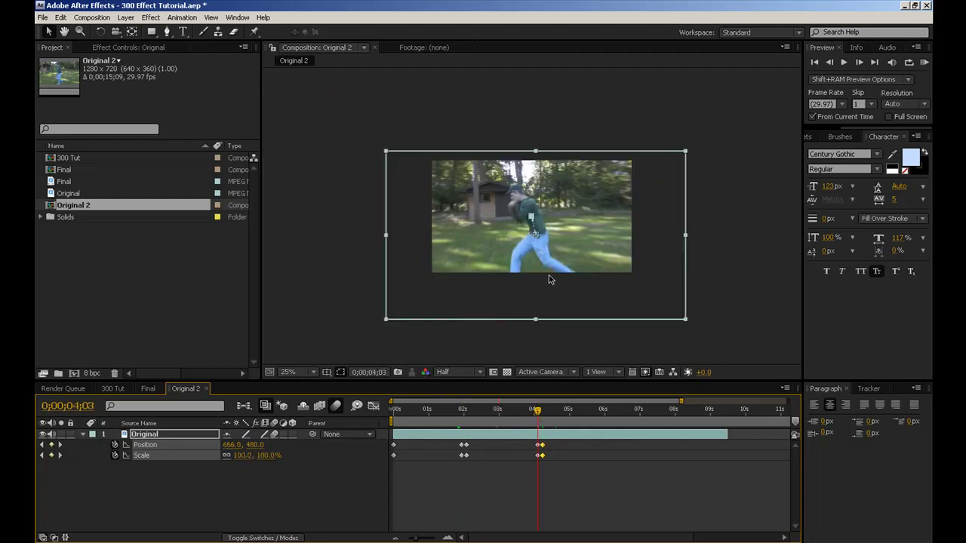
pyautogui.click(612, 334)
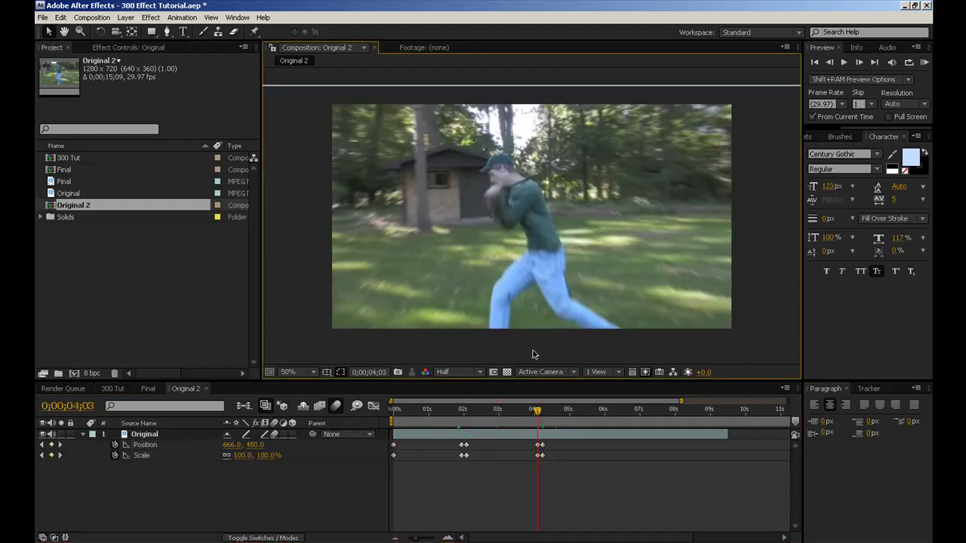
pyautogui.click(532, 410)
pyautogui.moveTo(440, 409); pyautogui.dragTo(517, 427)
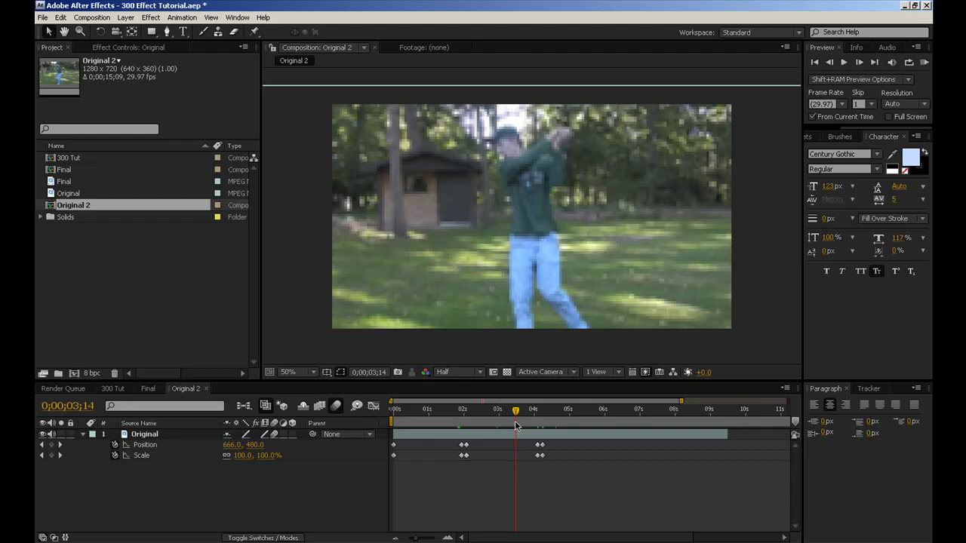
pyautogui.moveTo(514, 420); pyautogui.dragTo(381, 419)
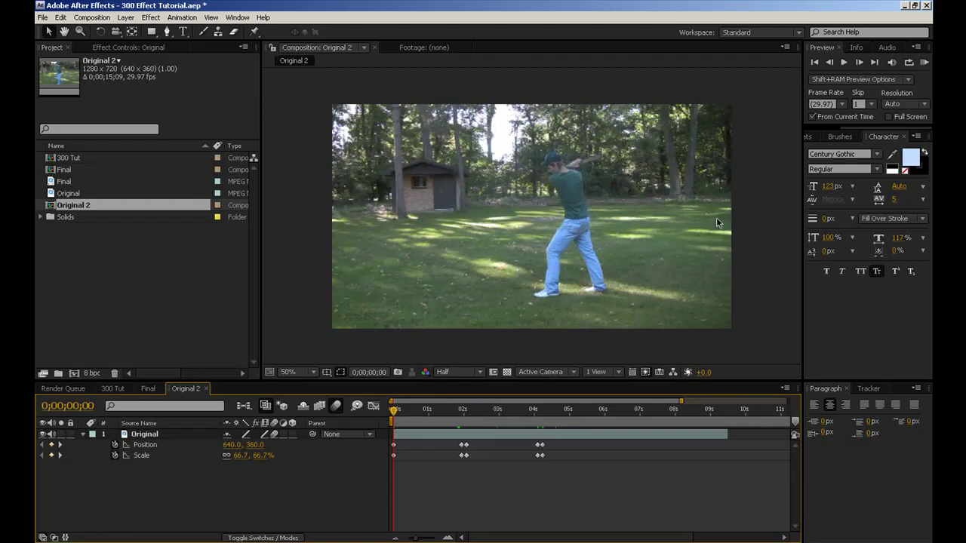
# Step: Create an adjustment layer above the footage and apply the FMP_IndyFilm preset to it
pyautogui.click(126, 17)
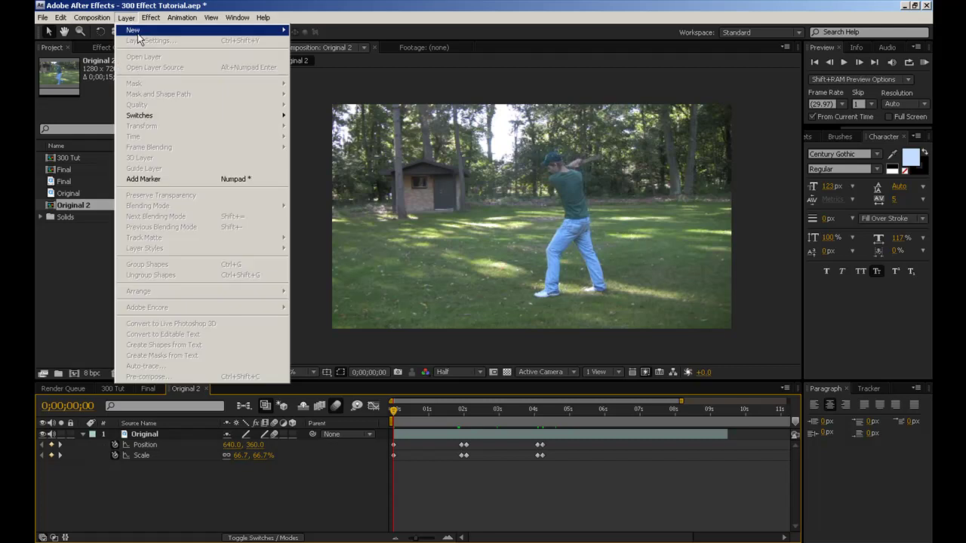
pyautogui.moveTo(138, 31)
pyautogui.click(404, 94)
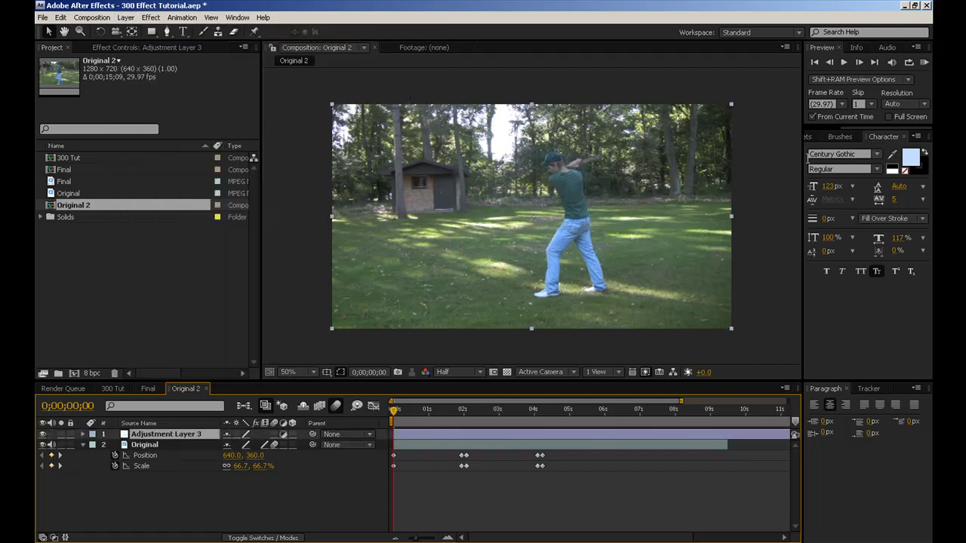
pyautogui.hotkey('ctrl', '5')
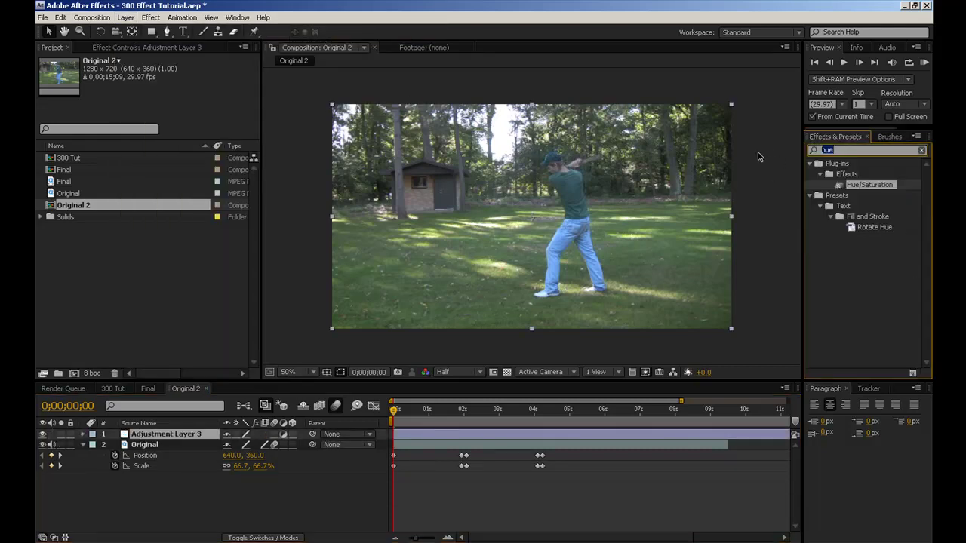
pyautogui.write('indy')
pyautogui.moveTo(888, 198); pyautogui.dragTo(486, 433)
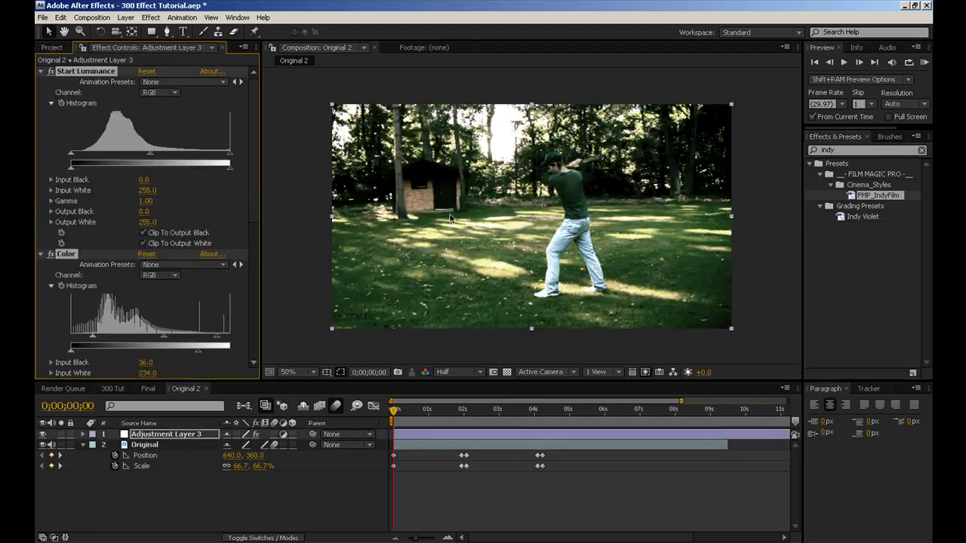
pyautogui.scroll(2, 435, 238)
pyautogui.scroll(-2, 436, 239)
# Step: Find the Glow effect and apply it to the adjustment layer, checking the look at 0;00;01;08
pyautogui.click(900, 149)
pyautogui.press('BackSpace')
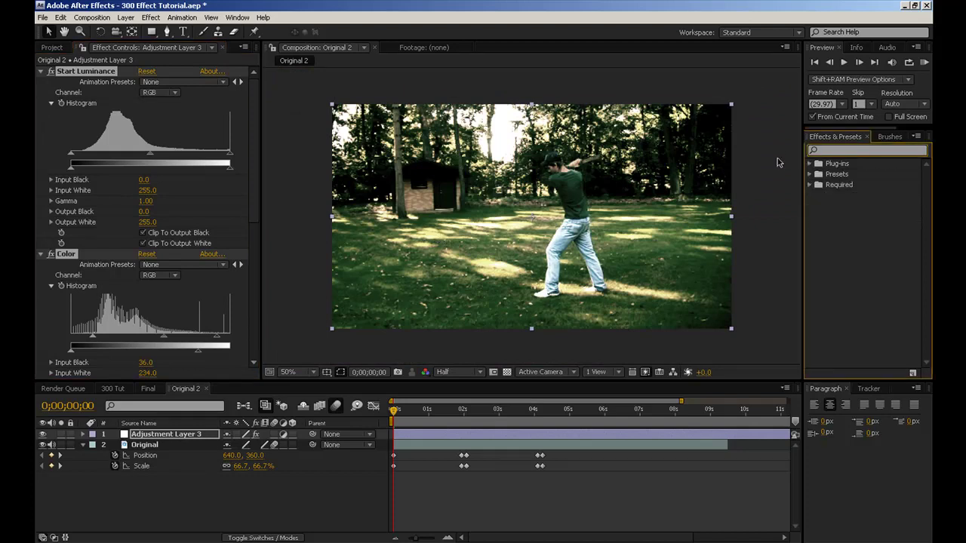
pyautogui.moveTo(408, 413); pyautogui.dragTo(441, 414)
pyautogui.scroll(1, 568, 245)
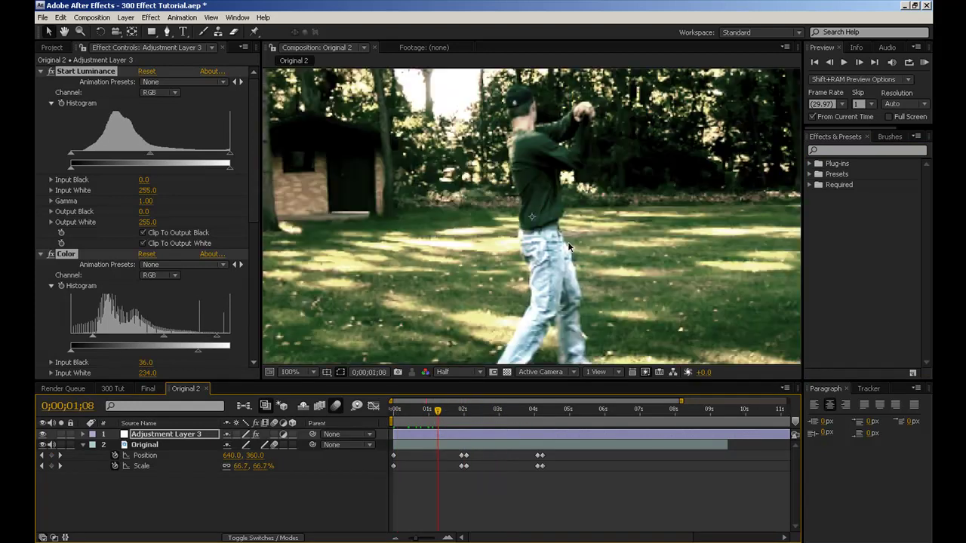
pyautogui.click(852, 149)
pyautogui.write('glow')
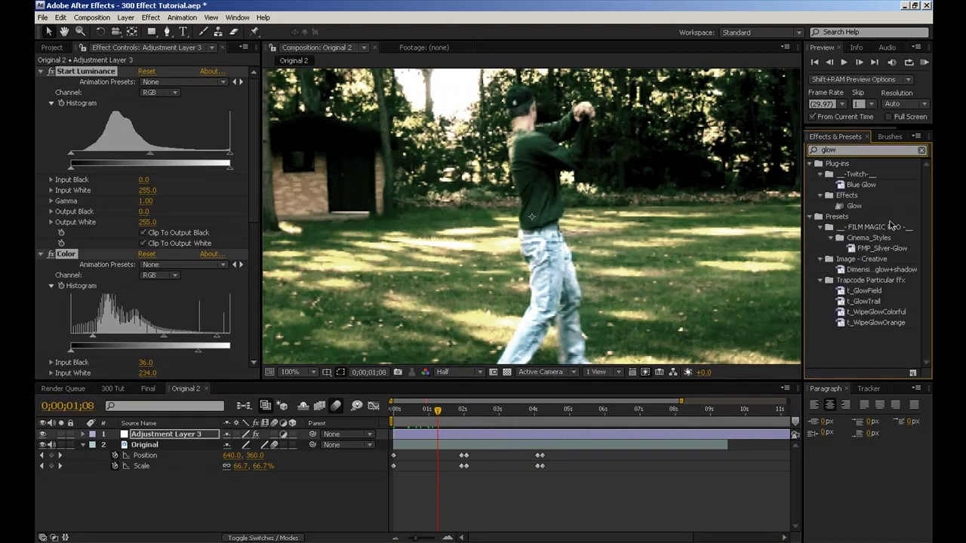
pyautogui.moveTo(853, 205); pyautogui.dragTo(177, 430)
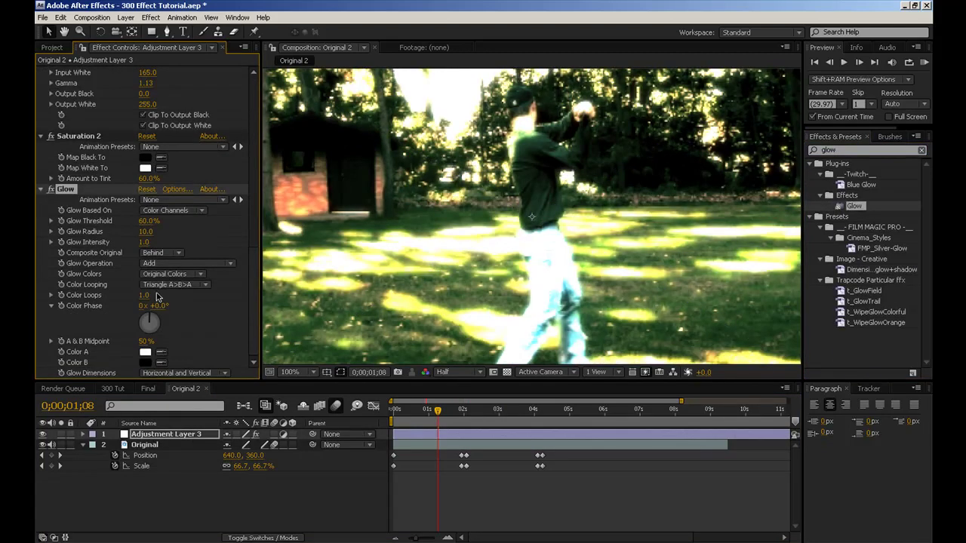
# Step: Set the Glow Threshold on the adjustment layer to 95.3%
pyautogui.moveTo(148, 223); pyautogui.dragTo(294, 223)
pyautogui.press(',')
pyautogui.press(',')
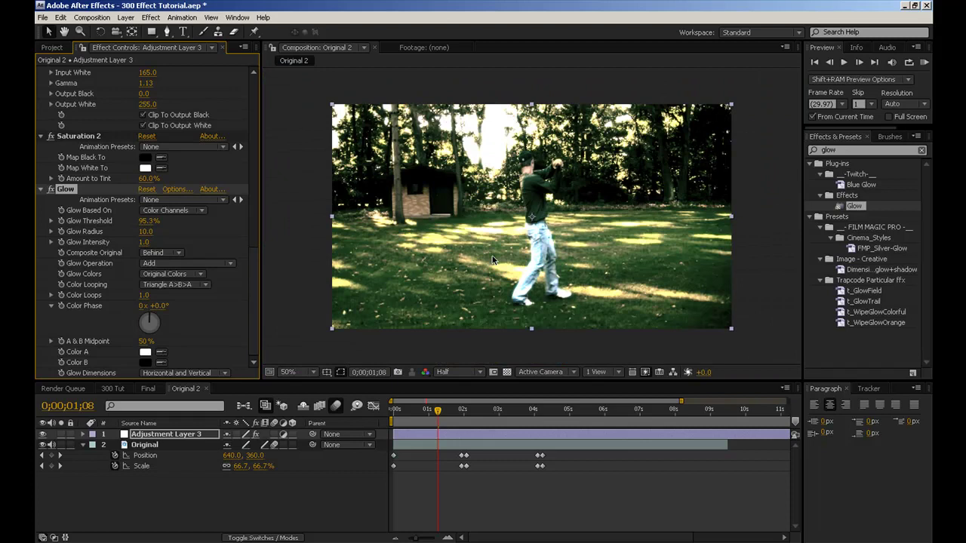
pyautogui.click(543, 340)
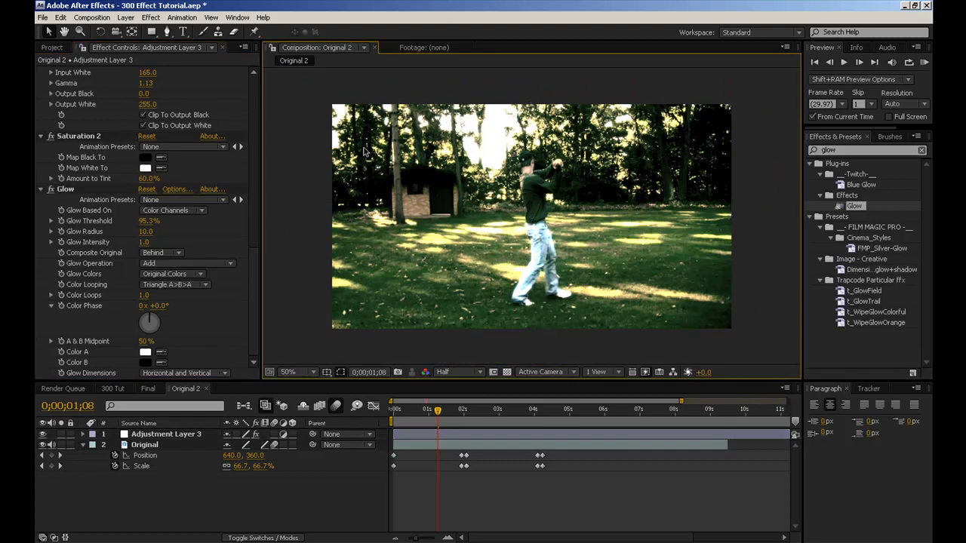
# Step: Set the adjustment layer's Glow Threshold to 89.8%, Glow Radius to 7.0 and Glow Intensity to 0.7
pyautogui.moveTo(156, 226); pyautogui.dragTo(244, 215)
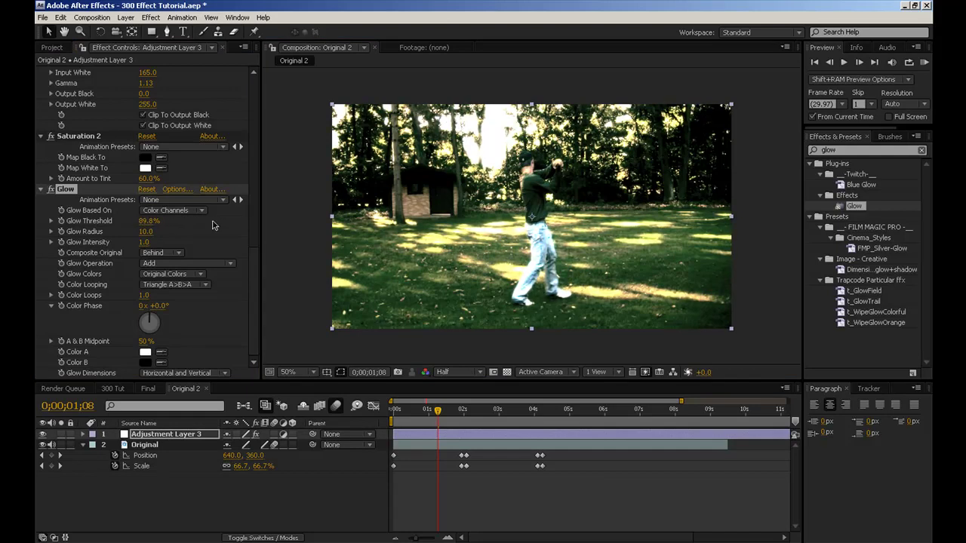
pyautogui.moveTo(147, 232); pyautogui.dragTo(115, 243)
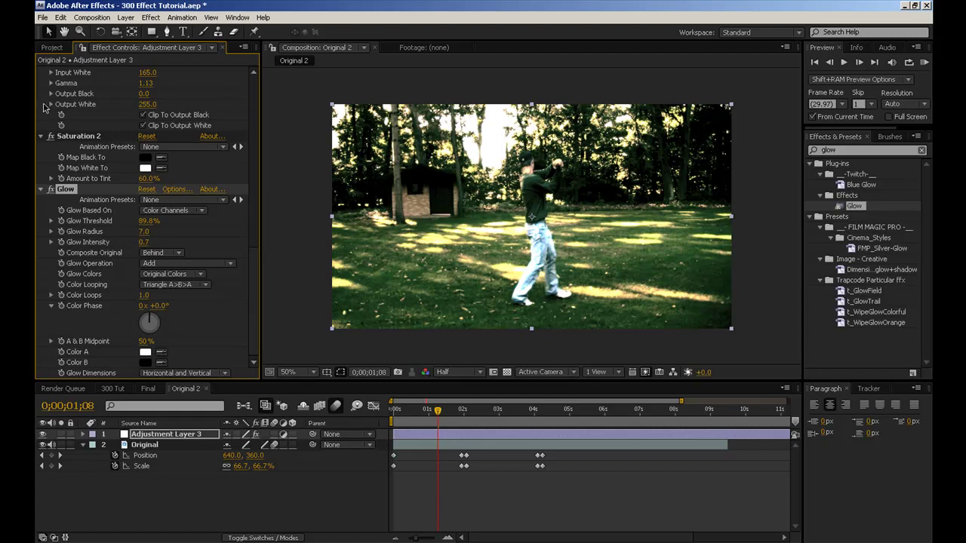
# Step: Collapse the settings of all five effects on the adjustment layer, from Start Luminance to Glow, and deselect the layer
pyautogui.scroll(10, 43, 107)
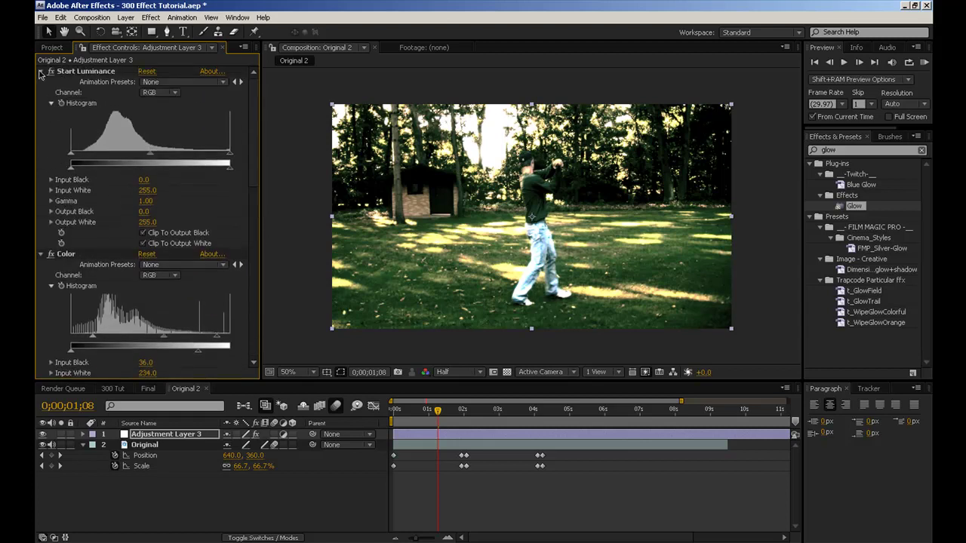
pyautogui.click(41, 70)
pyautogui.click(41, 82)
pyautogui.click(41, 92)
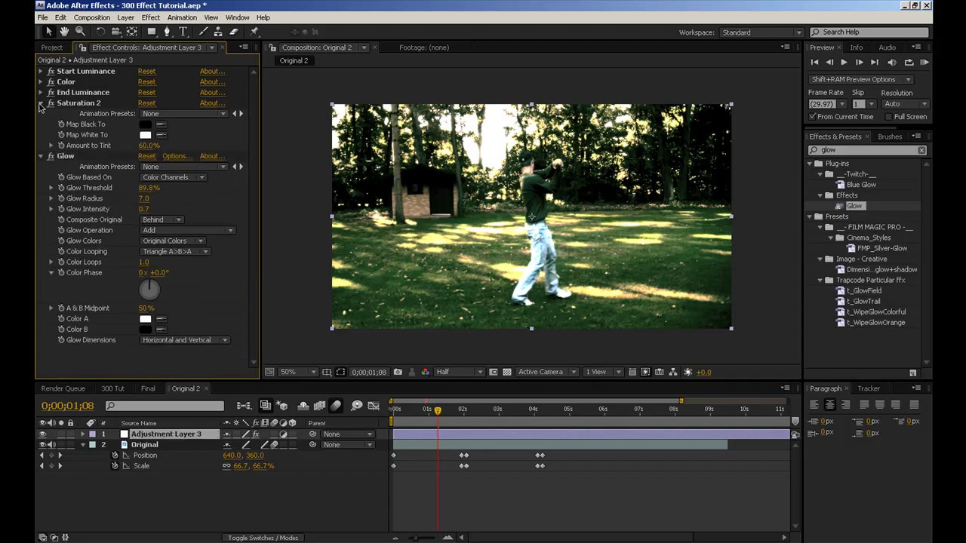
pyautogui.click(41, 103)
pyautogui.click(41, 113)
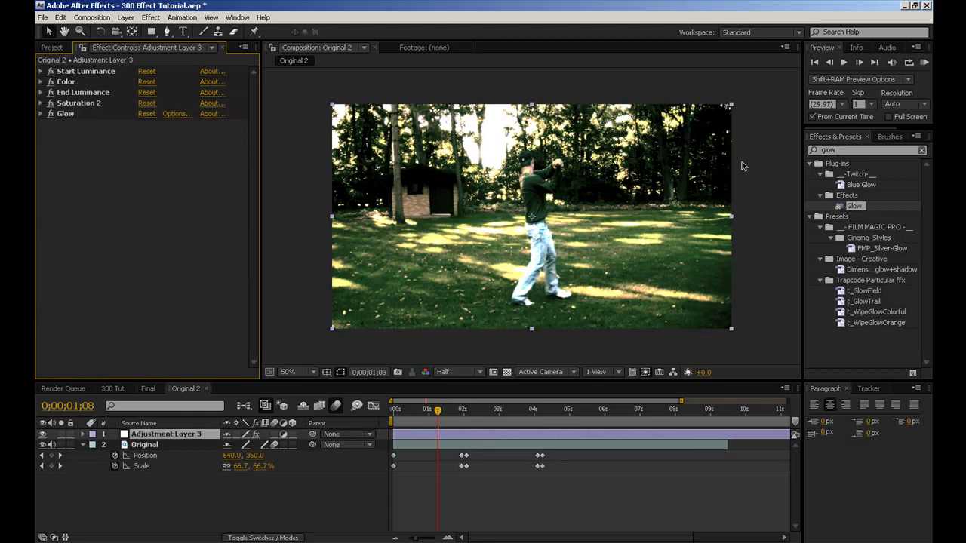
pyautogui.click(246, 485)
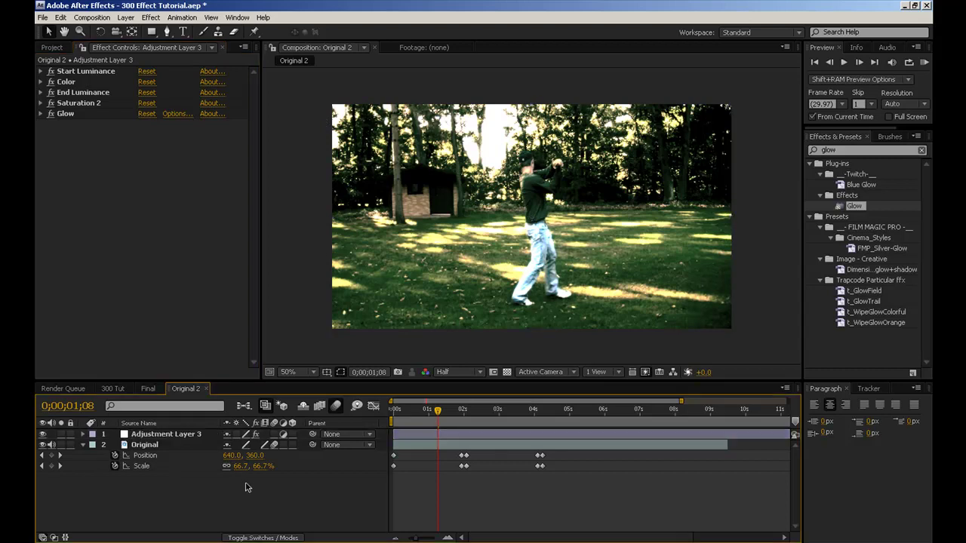
# Step: Draw a rectangular mask over the upper half of the frame on the adjustment layer and feather it 310 pixels
pyautogui.click(180, 438)
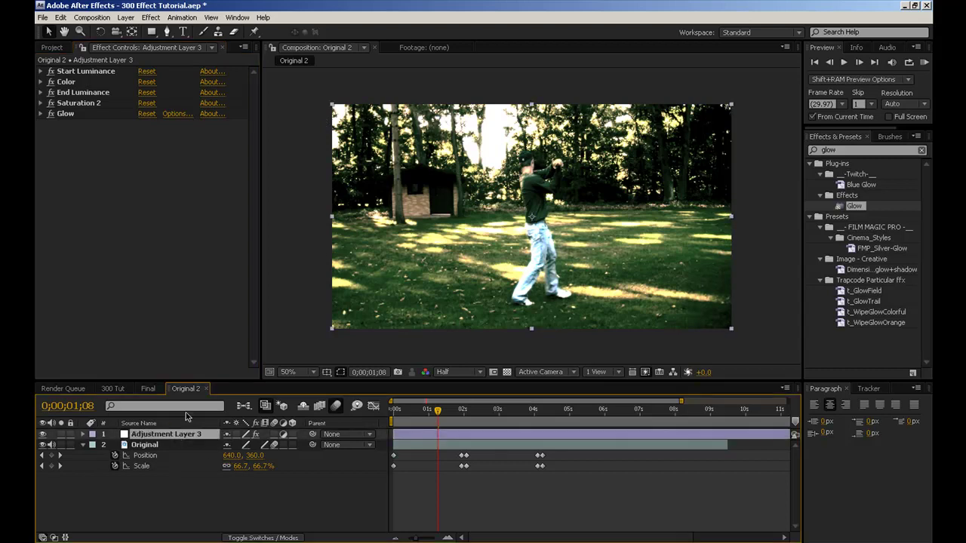
pyautogui.click(153, 31)
pyautogui.moveTo(315, 80); pyautogui.dragTo(752, 214)
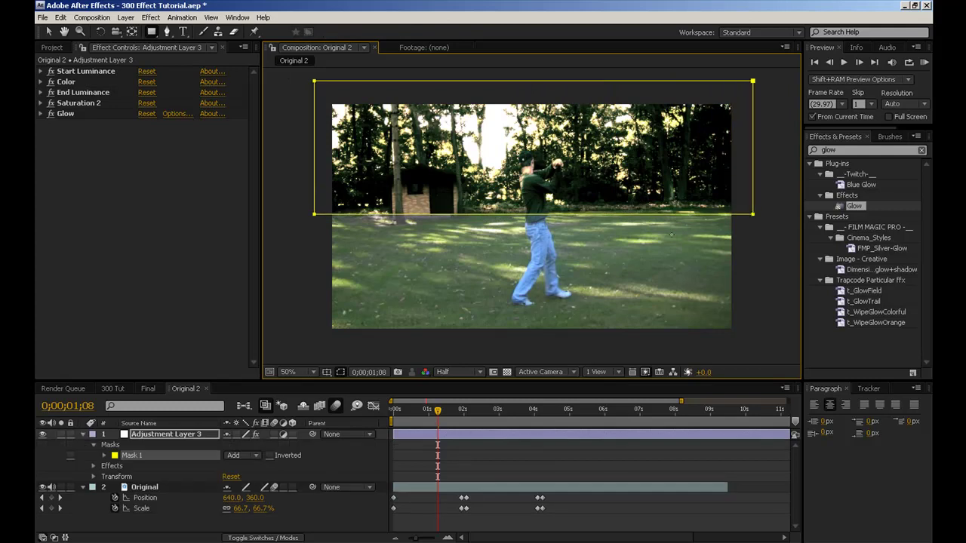
pyautogui.click(153, 444)
pyautogui.press('f')
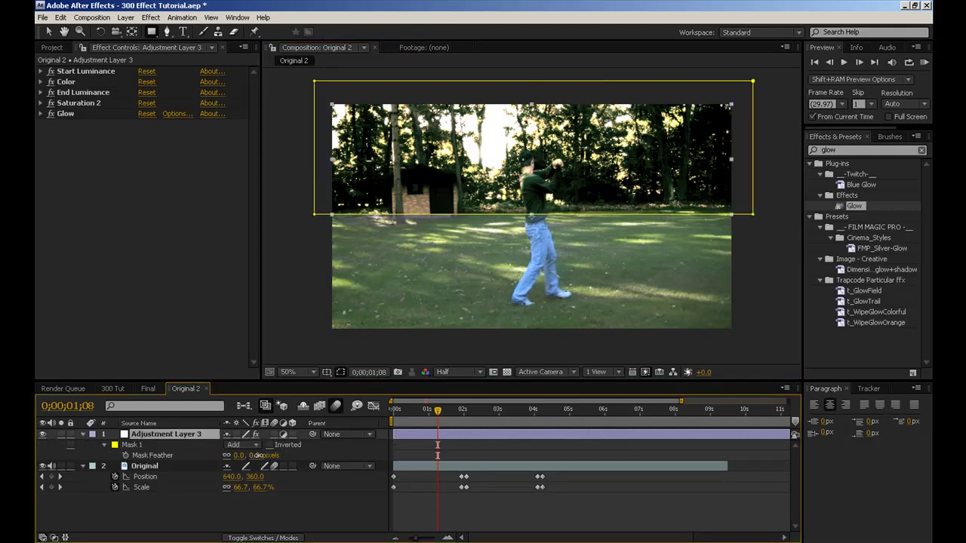
pyautogui.moveTo(257, 455); pyautogui.dragTo(359, 425)
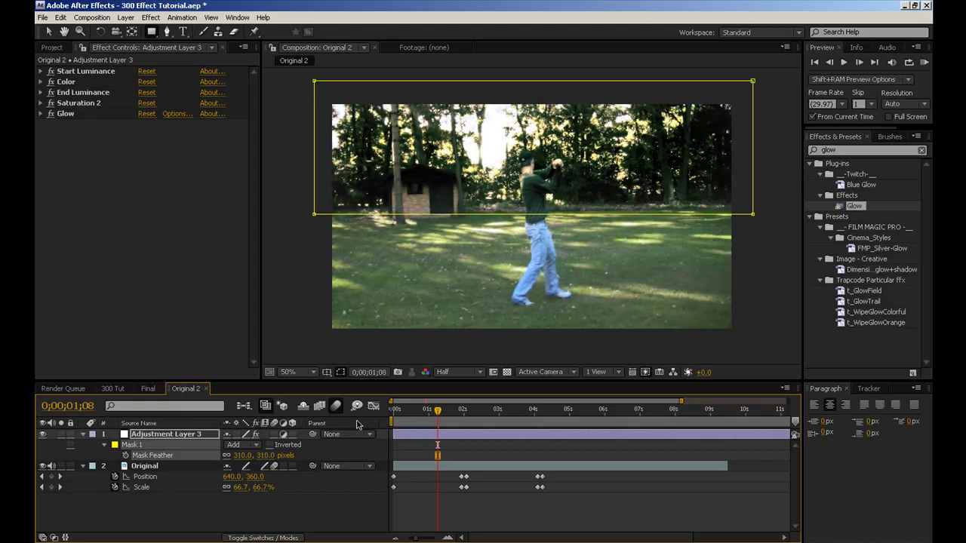
# Step: Duplicate the masked adjustment layer, place the copy directly above the footage layer, and invert its mask
pyautogui.click(157, 435)
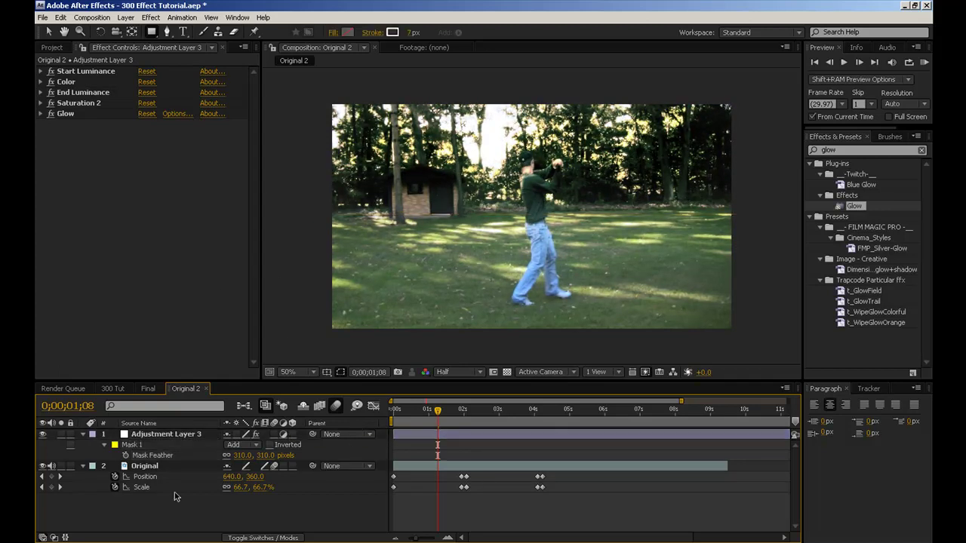
pyautogui.hotkey('ctrl', 'd')
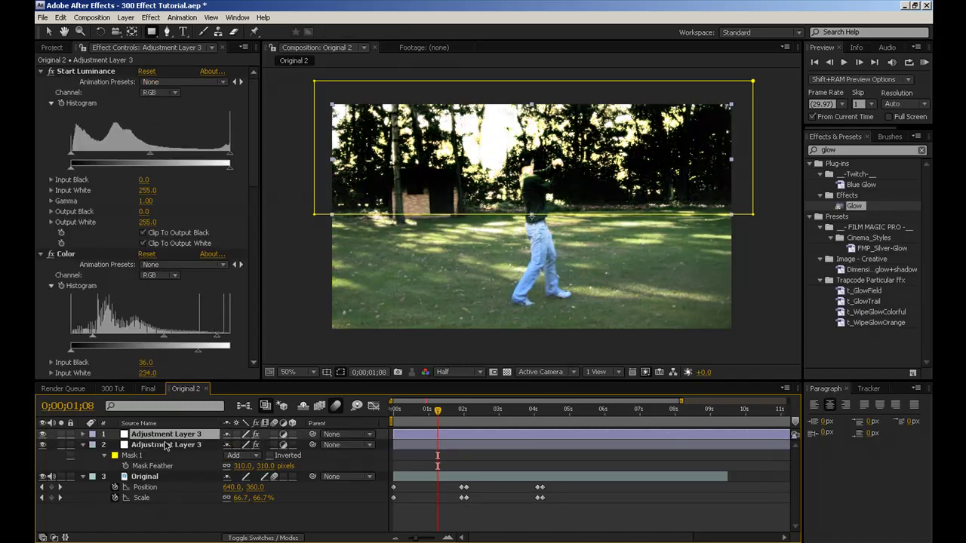
pyautogui.moveTo(160, 438); pyautogui.dragTo(170, 468)
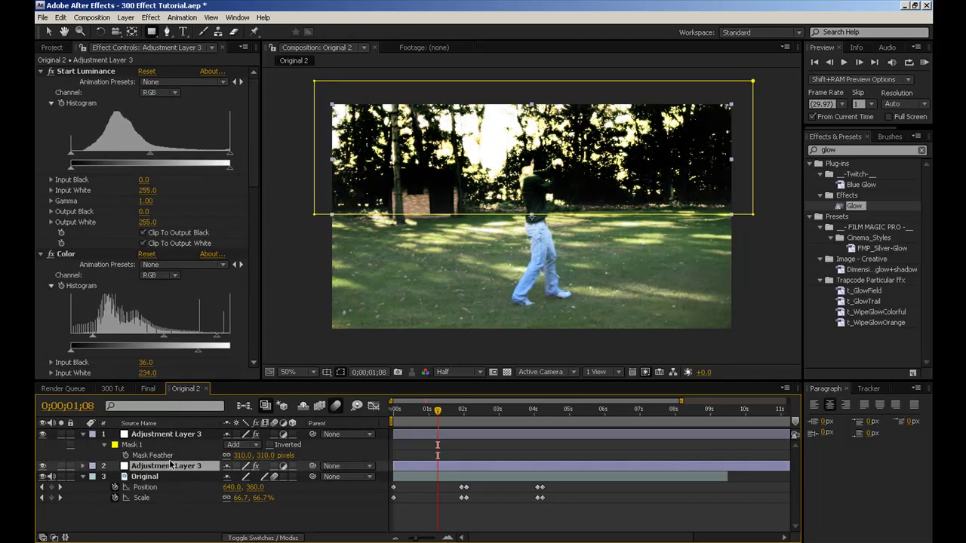
pyautogui.press('m')
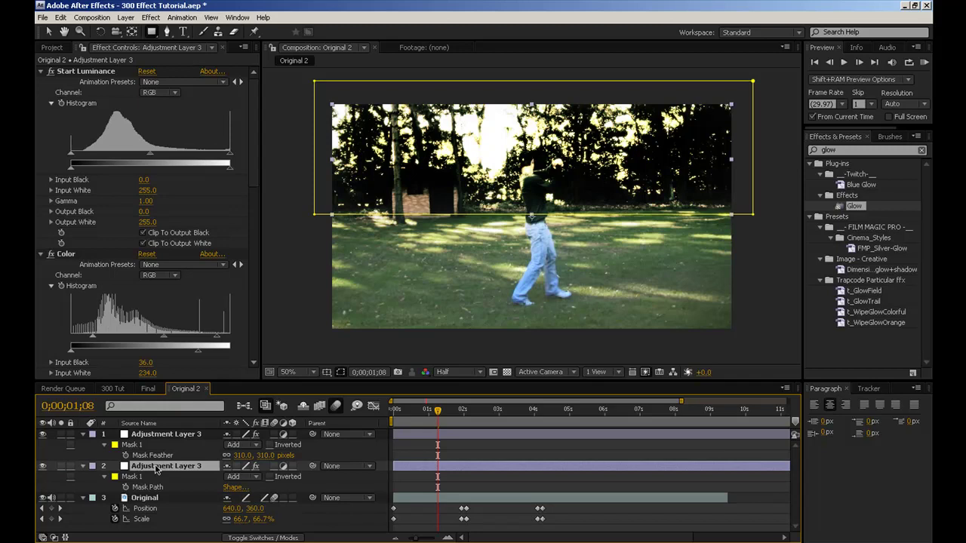
pyautogui.click(270, 479)
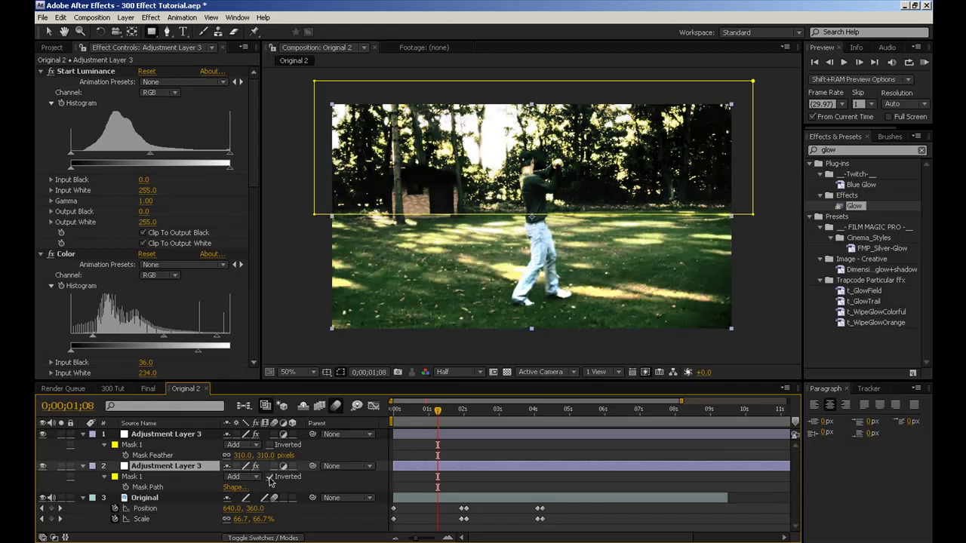
# Step: Delete the Glow effect from the lower adjustment layer and set that layer's opacity to 63%
pyautogui.scroll(-10, 168, 357)
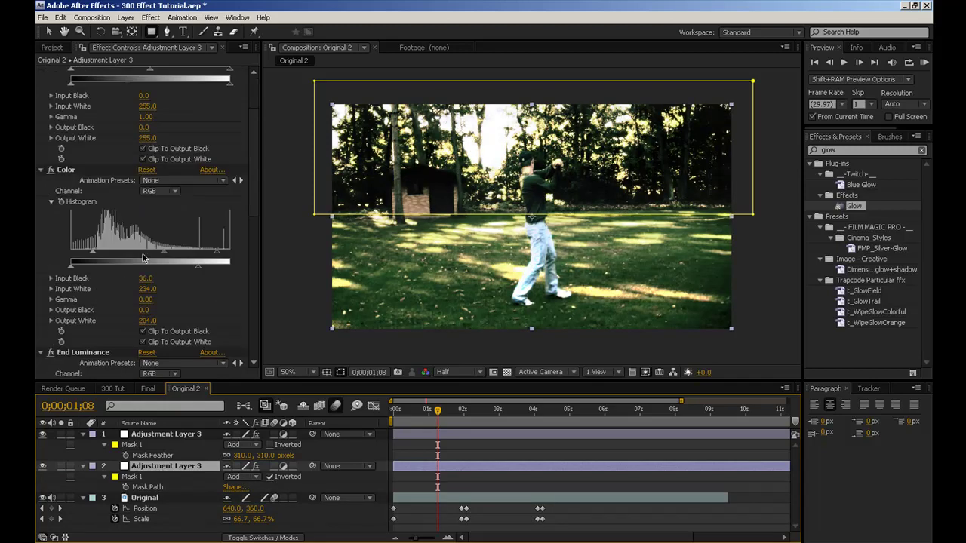
pyautogui.click(71, 192)
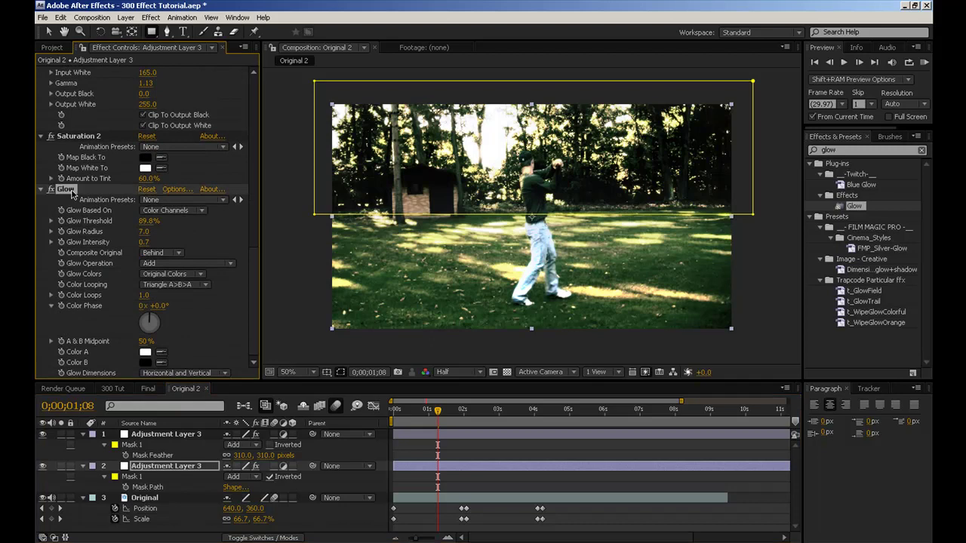
pyautogui.press('Delete')
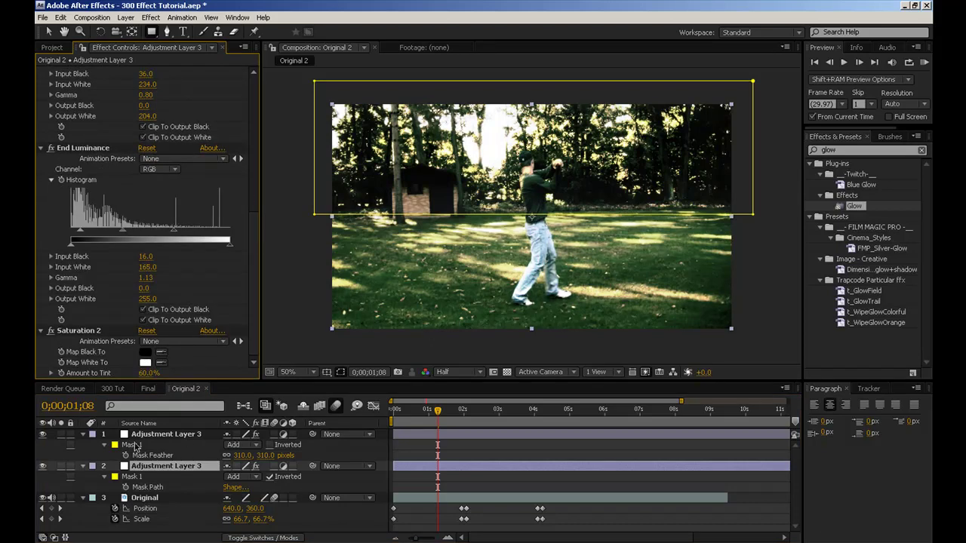
pyautogui.click(165, 470)
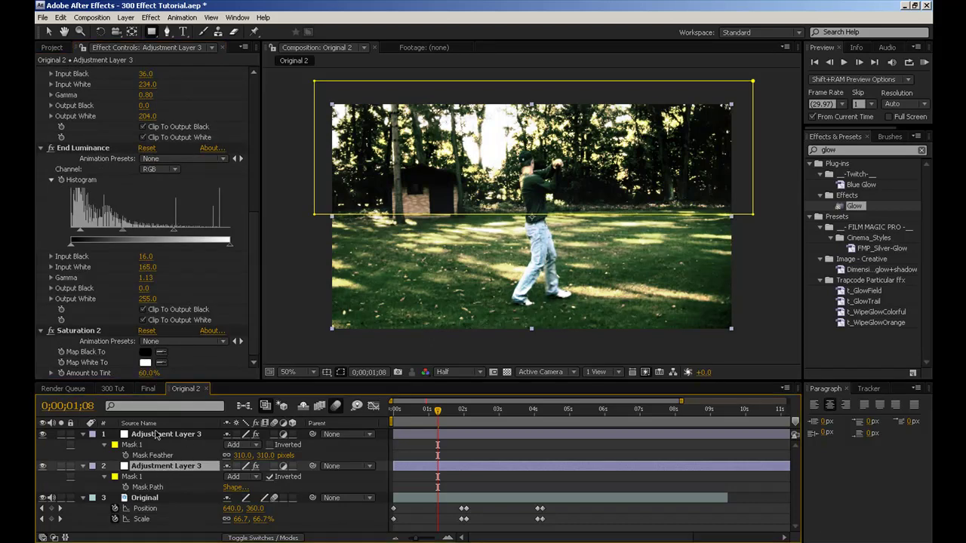
pyautogui.press('t')
pyautogui.moveTo(229, 477)
pyautogui.mouseDown()
pyautogui.moveTo(181, 478)
pyautogui.moveTo(246, 471)
pyautogui.moveTo(225, 473)
pyautogui.mouseUp()
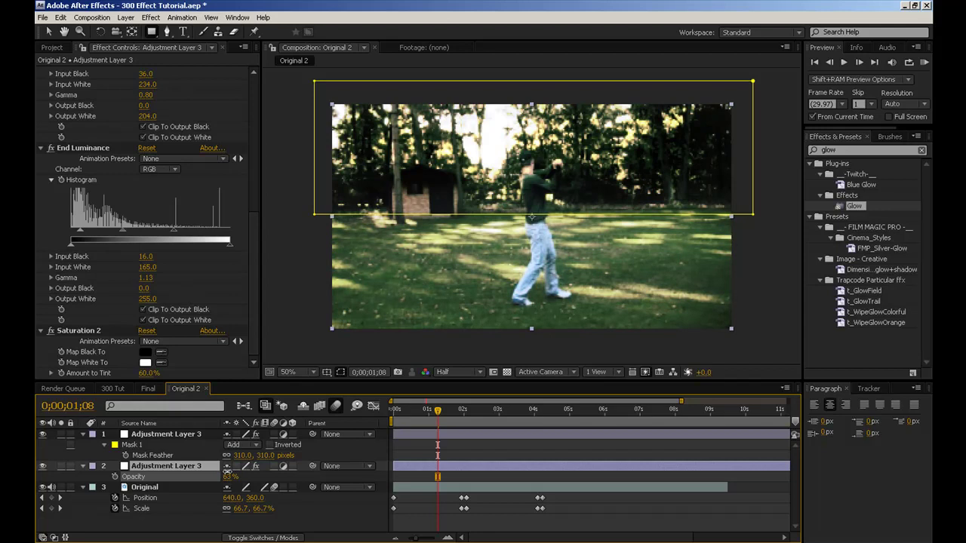
# Step: Examine the graded look at different view sizes and at 0;00;02;20, then return to the first frame
pyautogui.press(',')
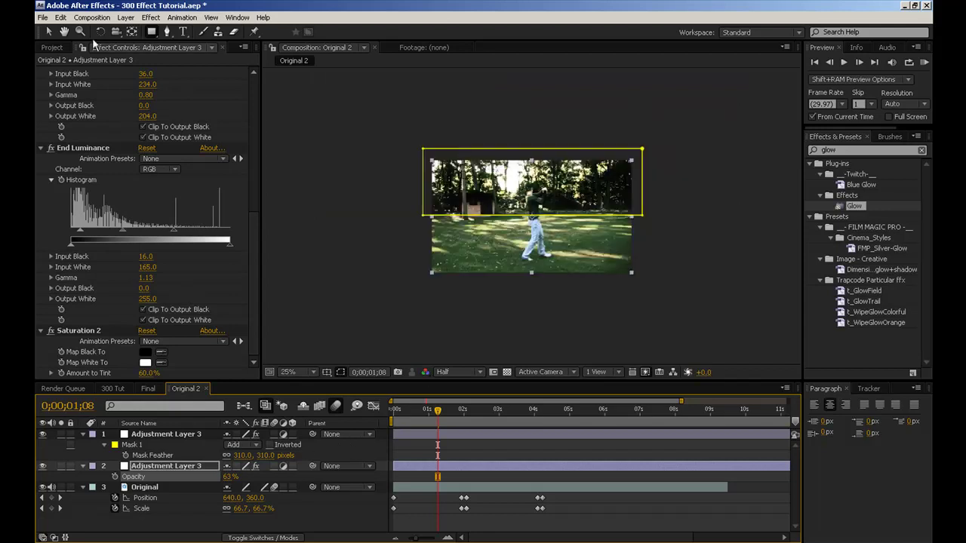
pyautogui.click(469, 119)
pyautogui.press('.')
pyautogui.moveTo(436, 410); pyautogui.dragTo(486, 417)
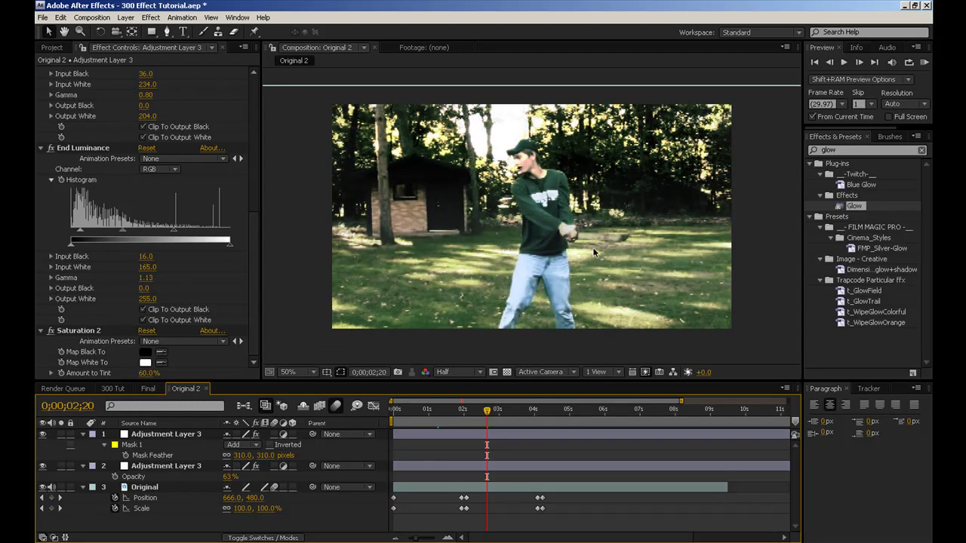
pyautogui.click(509, 425)
pyautogui.press('space')
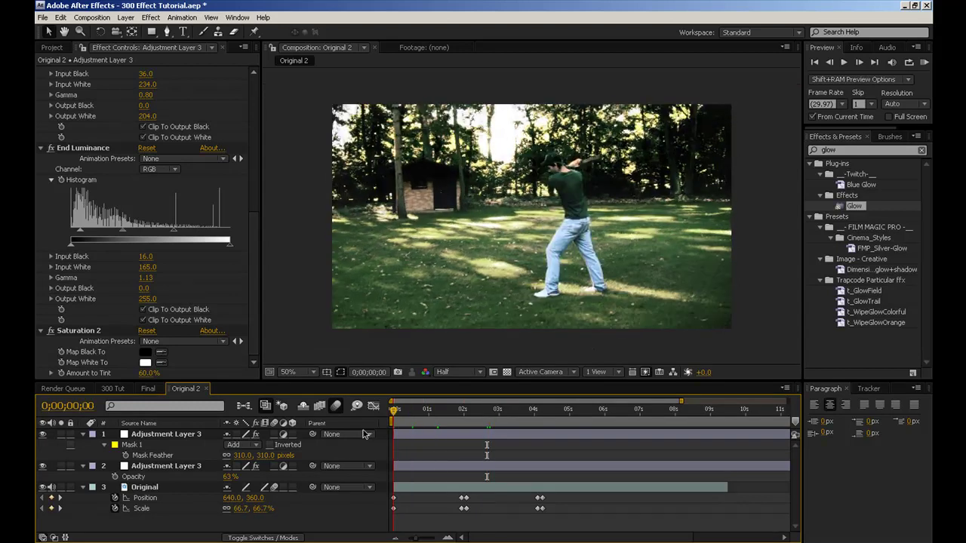
pyautogui.moveTo(515, 423); pyautogui.dragTo(356, 441)
pyautogui.scroll(-2, 369, 316)
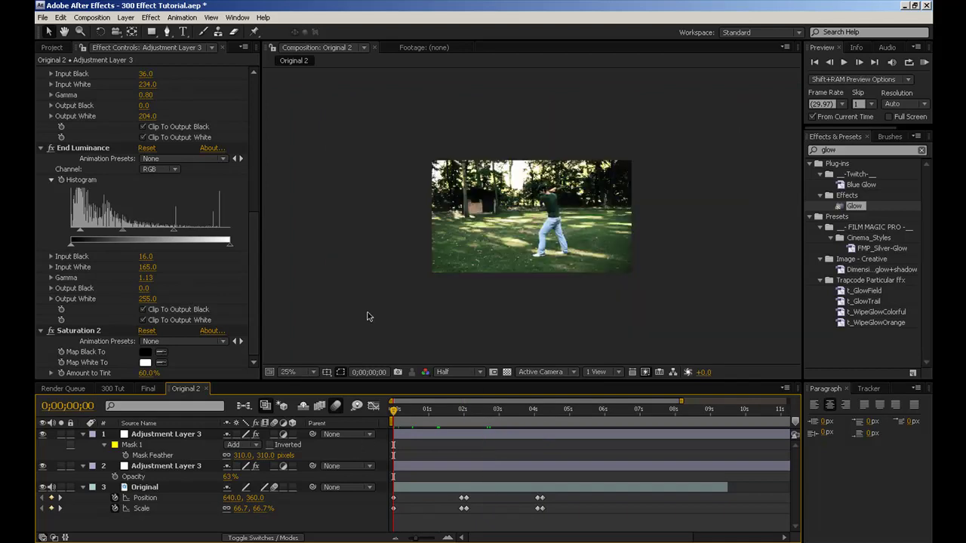
pyautogui.scroll(2, 369, 318)
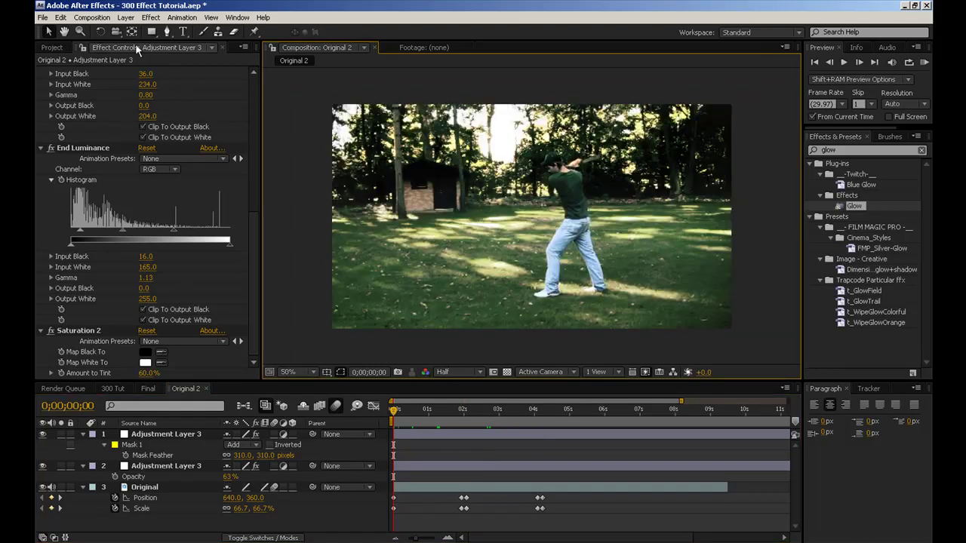
# Step: Create a new adjustment layer on top of the stack and collapse the two older adjustment layers
pyautogui.click(126, 18)
pyautogui.moveTo(134, 31)
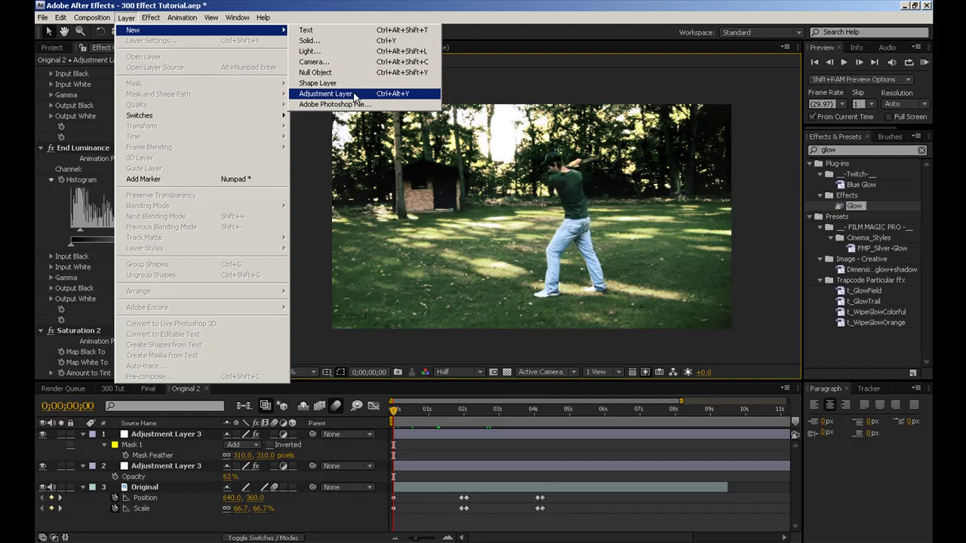
pyautogui.click(325, 93)
pyautogui.click(83, 445)
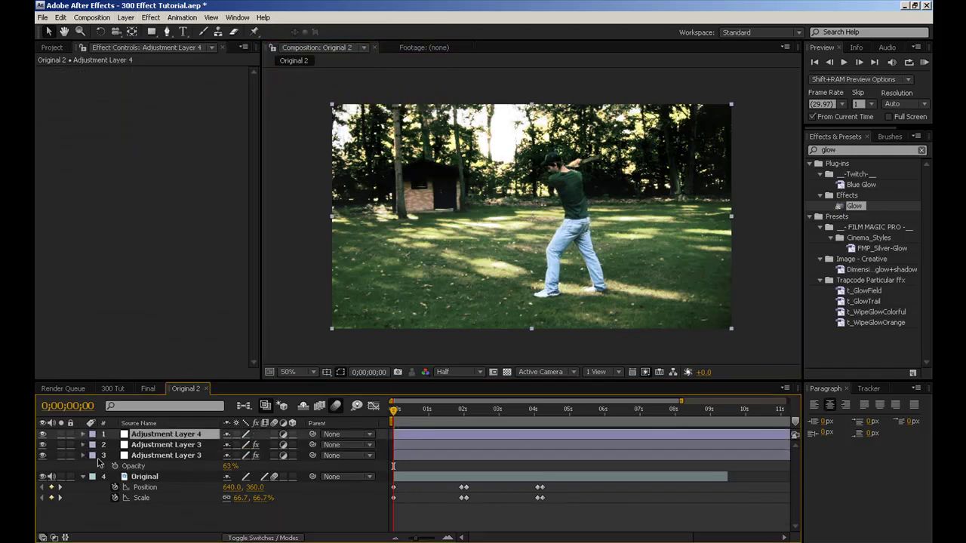
pyautogui.click(84, 456)
# Step: Find the Letterboxer effect, apply it to the new adjustment layer and choose the 2.35:1 (Anamorphic) preset
pyautogui.click(829, 150)
pyautogui.write('letter')
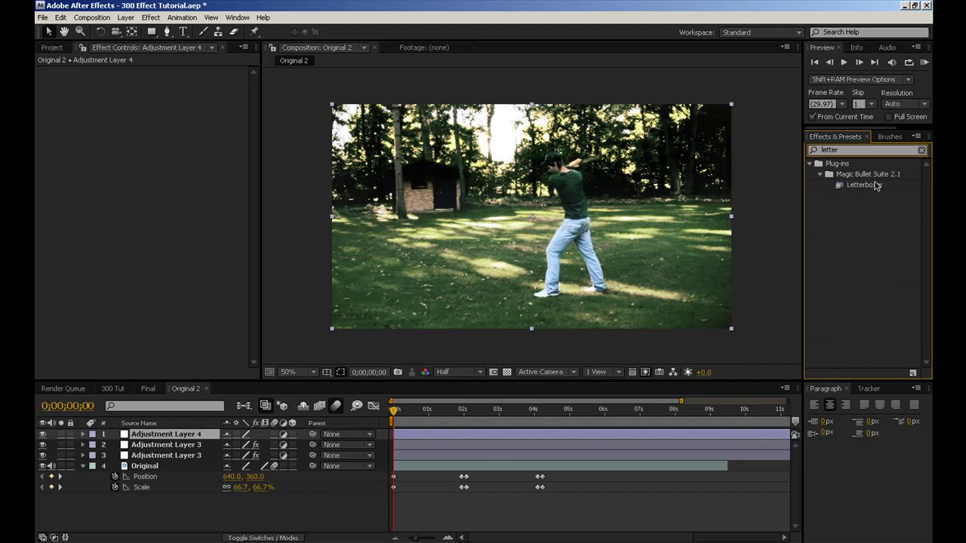
pyautogui.moveTo(875, 185); pyautogui.dragTo(206, 436)
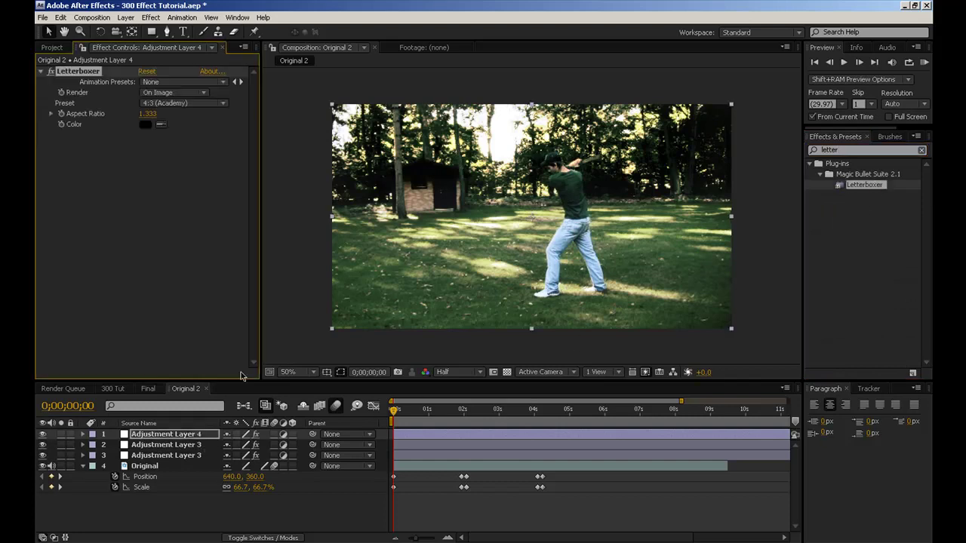
pyautogui.click(175, 102)
pyautogui.click(185, 149)
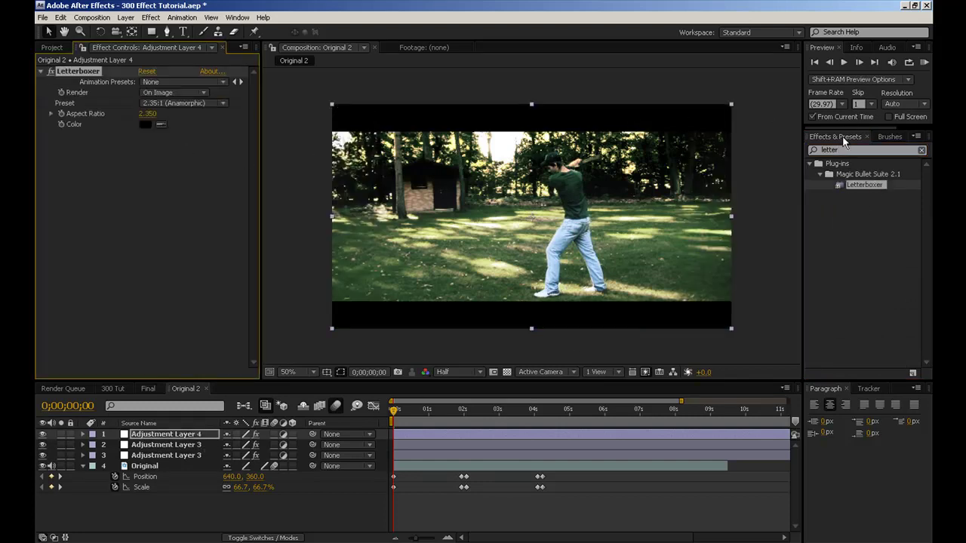
# Step: Find the MisFire Vignette effect, add it above Letterboxer on the top adjustment layer, and check the darkened edges
pyautogui.doubleClick(849, 149)
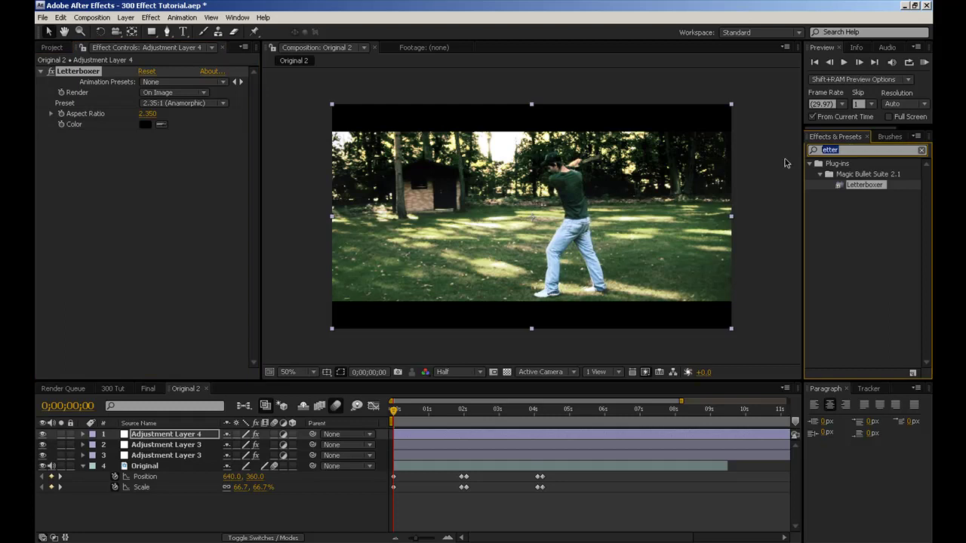
pyautogui.write('wign')
pyautogui.press('BackSpace')
pyautogui.press('BackSpace')
pyautogui.press('BackSpace')
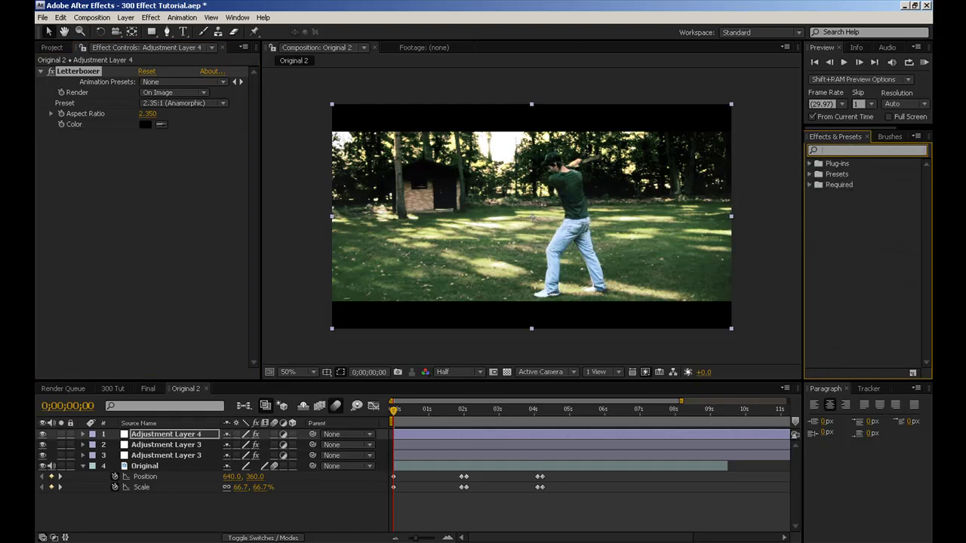
pyautogui.write('vign')
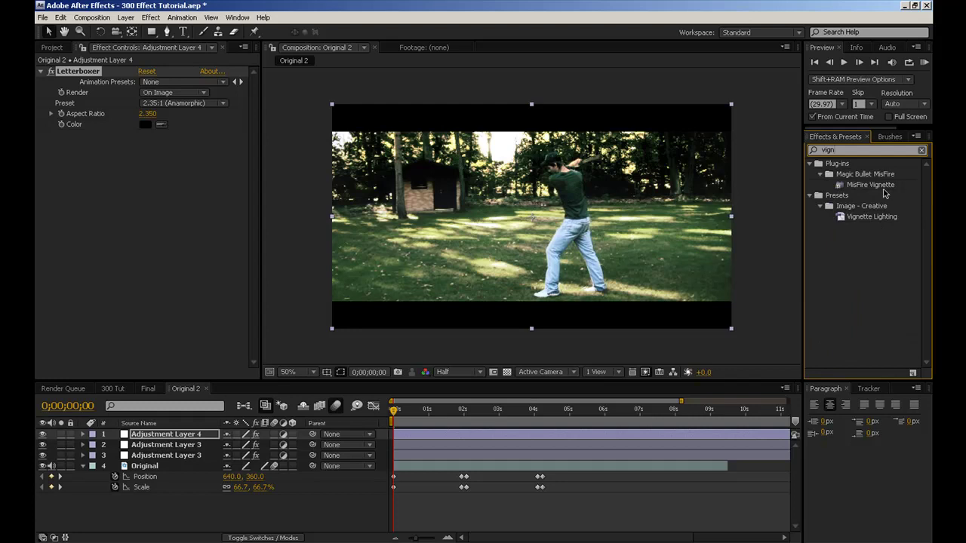
pyautogui.moveTo(881, 187); pyautogui.dragTo(130, 86)
pyautogui.scroll(-2, 445, 225)
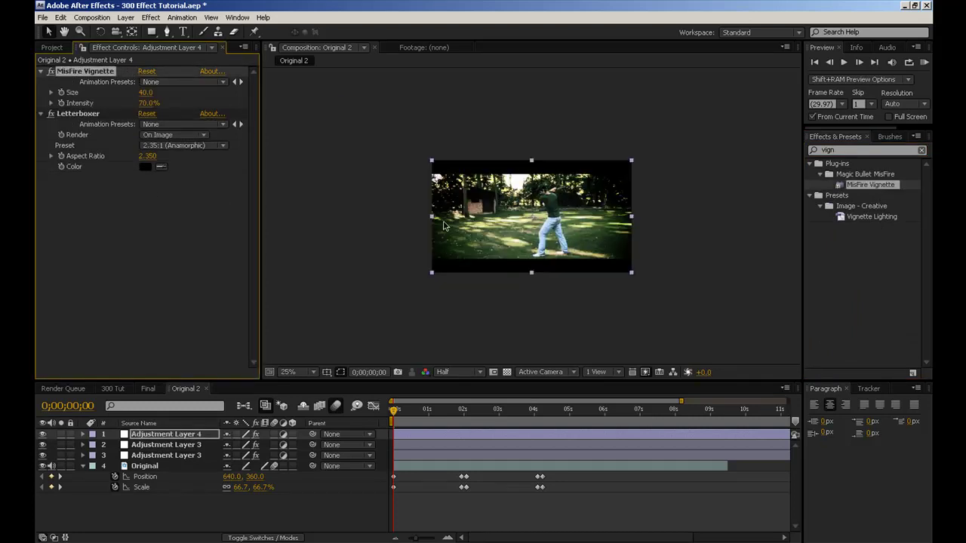
pyautogui.scroll(2, 441, 290)
pyautogui.scroll(-1, 442, 279)
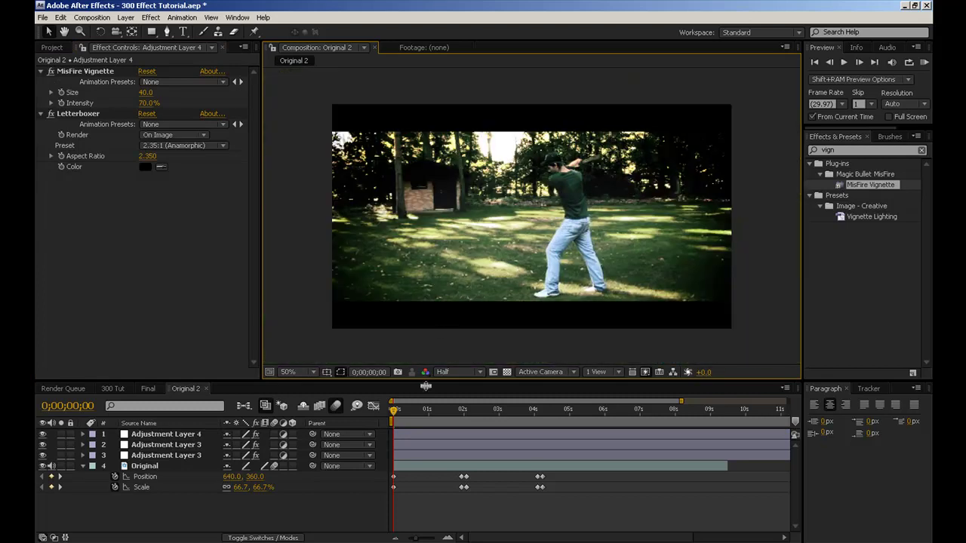
# Step: Enable frame blending for the whole composition and check the blended motion at 0;00;04;05
pyautogui.moveTo(414, 415)
pyautogui.mouseDown()
pyautogui.moveTo(485, 420)
pyautogui.moveTo(403, 420)
pyautogui.mouseUp()
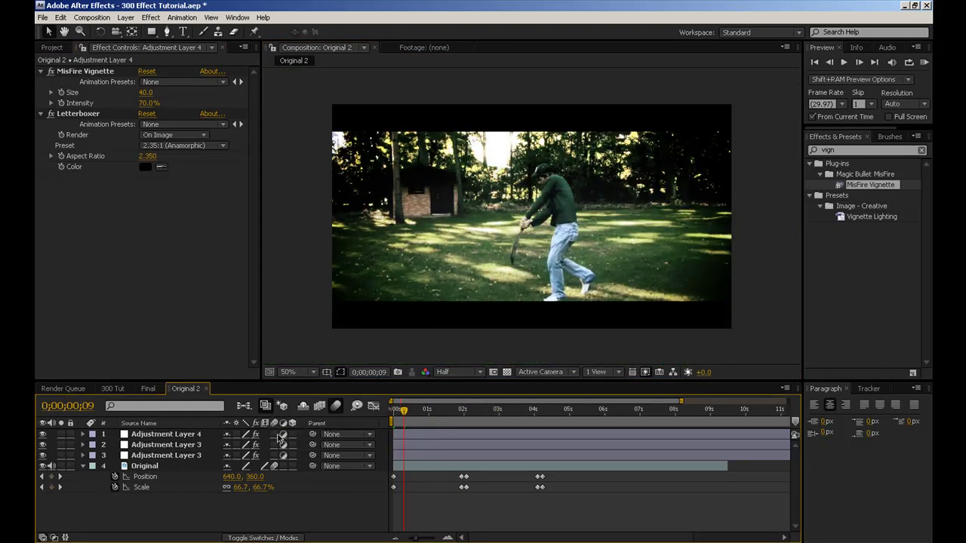
pyautogui.click(322, 410)
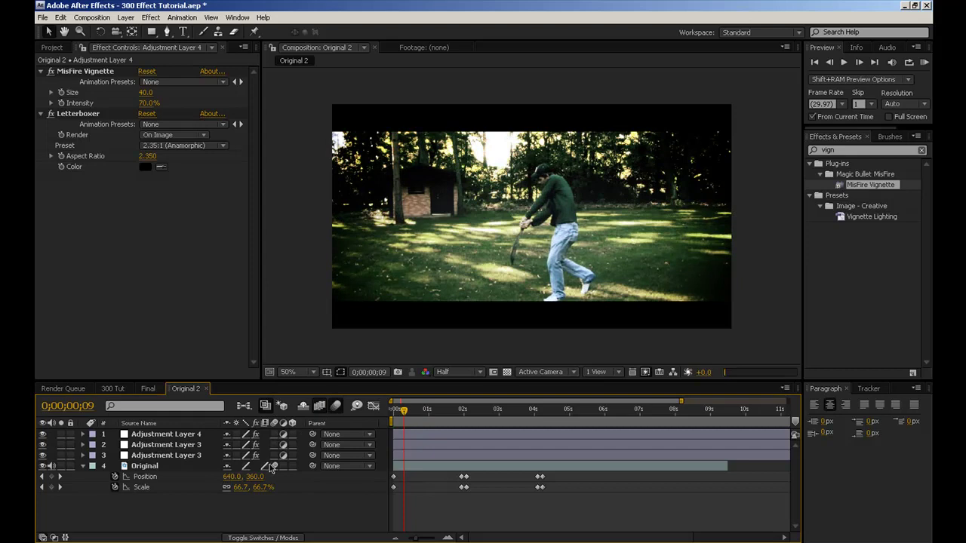
pyautogui.moveTo(430, 424); pyautogui.dragTo(539, 420)
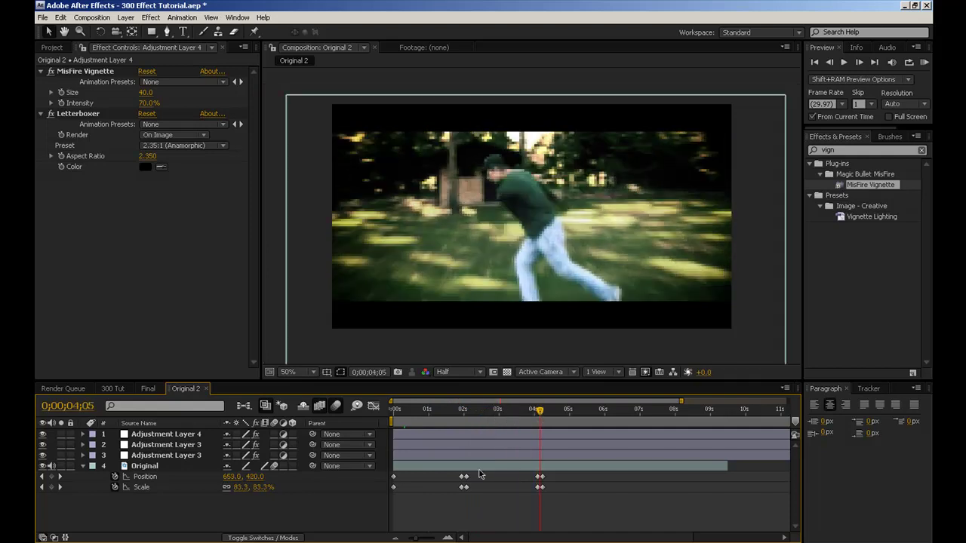
# Step: Reveal all keyframed properties of the Original layer, including Time Remap, and review the slowed footage at 0;00;03;09
pyautogui.click(419, 468)
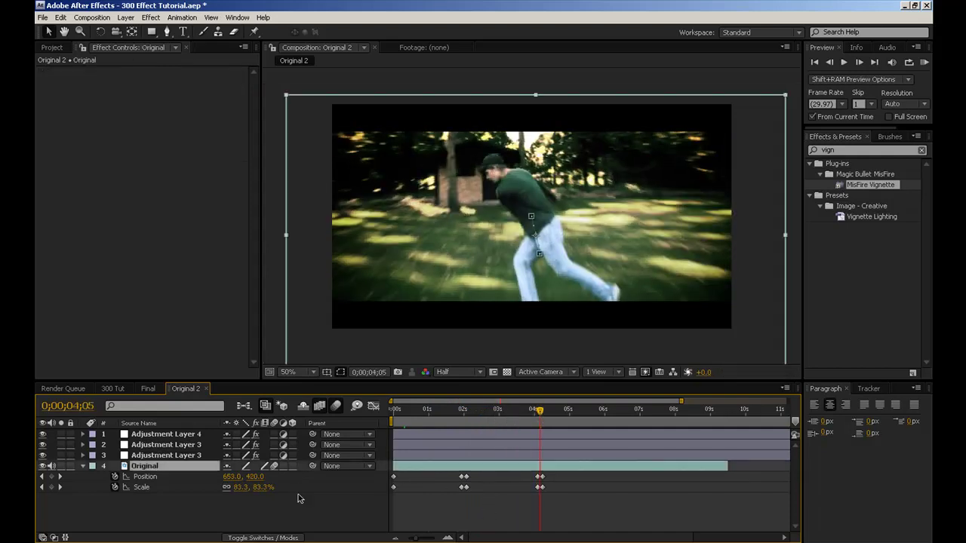
pyautogui.press('u')
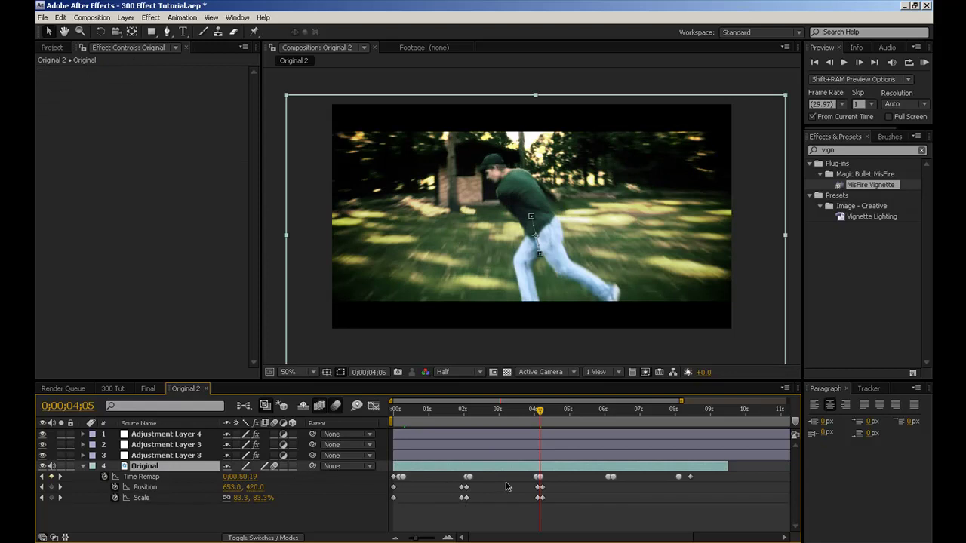
pyautogui.moveTo(541, 412); pyautogui.dragTo(509, 430)
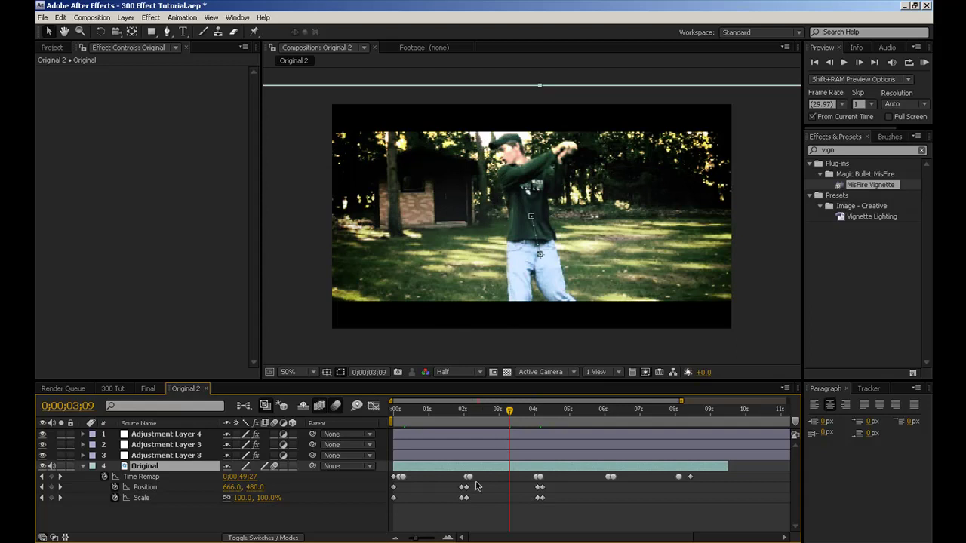
# Step: Switch to VLC media player
pyautogui.click(405, 541)
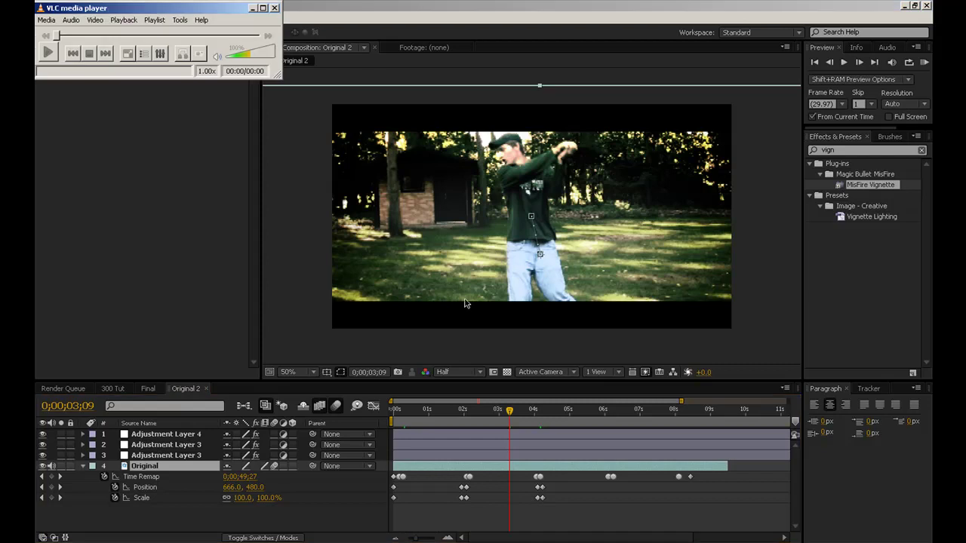